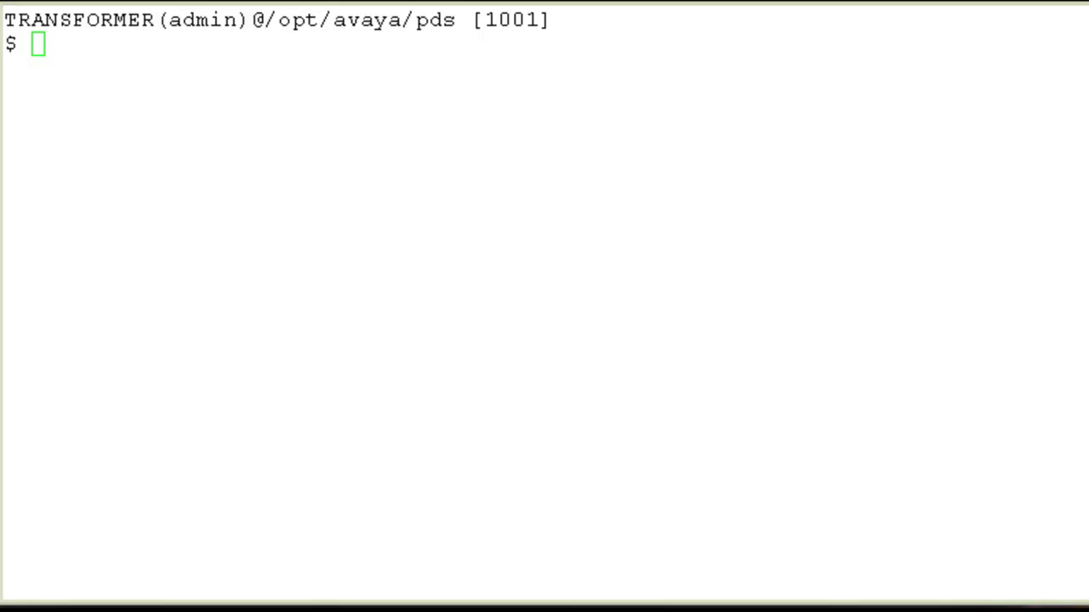
- Launch the screen builder from the shell with the build_scrn command and quit back to the prompt
{"action": "left_click", "coordinate": [592, 403]}
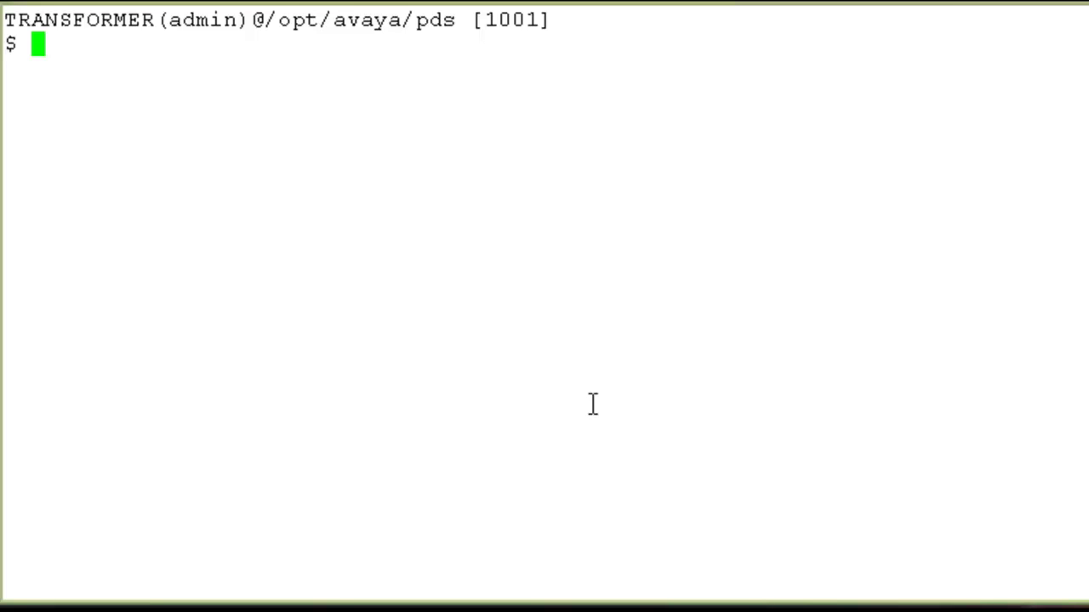
{"action": "type", "text": "build_"}
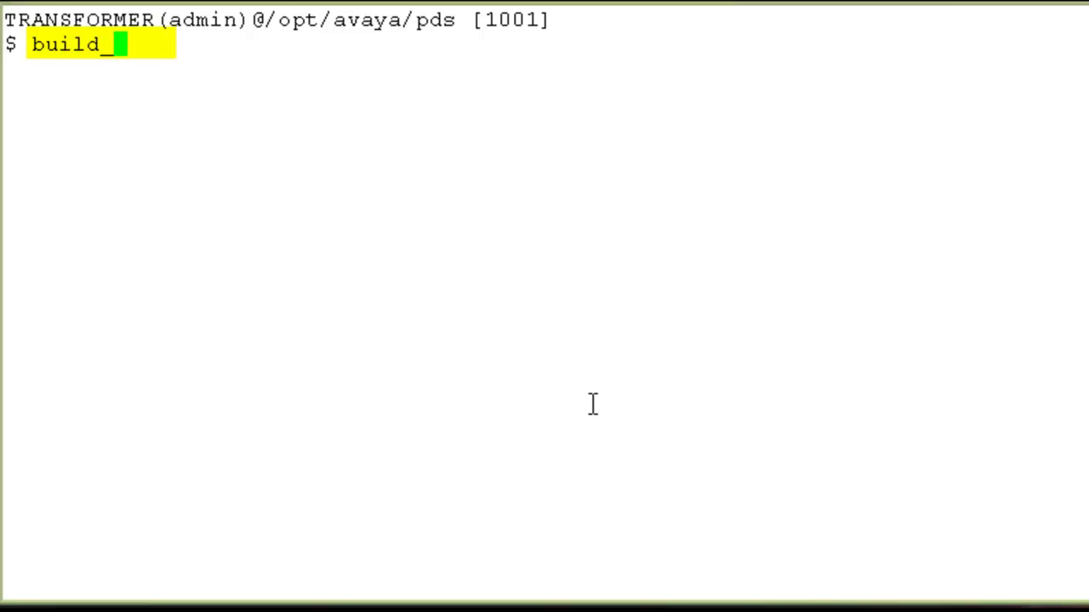
{"action": "type", "text": "scrn"}
{"action": "key", "text": "Return"}
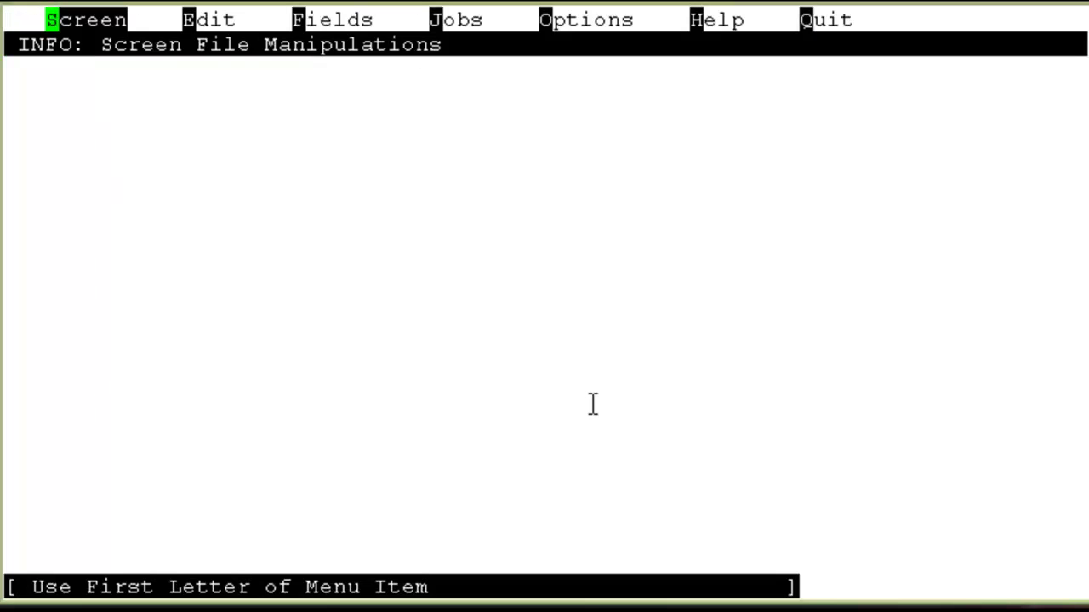
{"action": "key", "text": "q"}
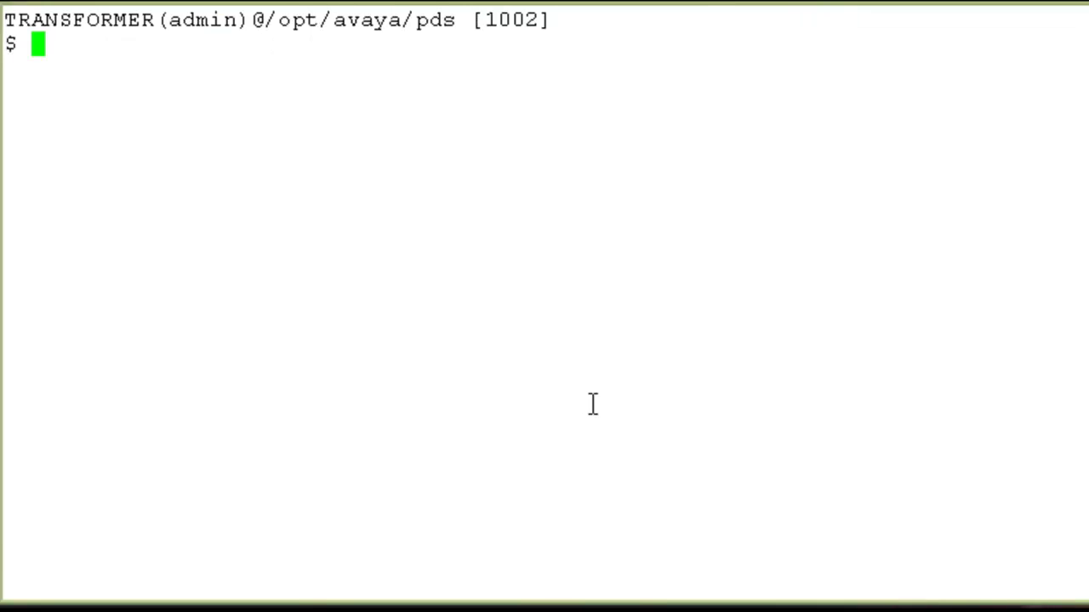
- Run menu system and open Build screens from the supervisor's Calling lists options
{"action": "type", "text": "menu system"}
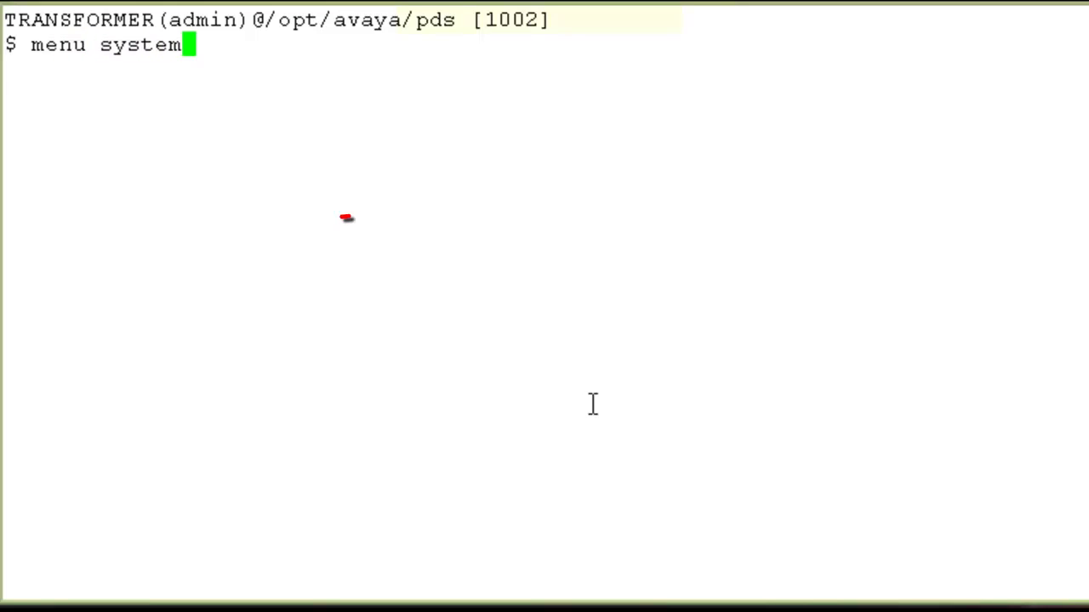
{"action": "key", "text": "Return"}
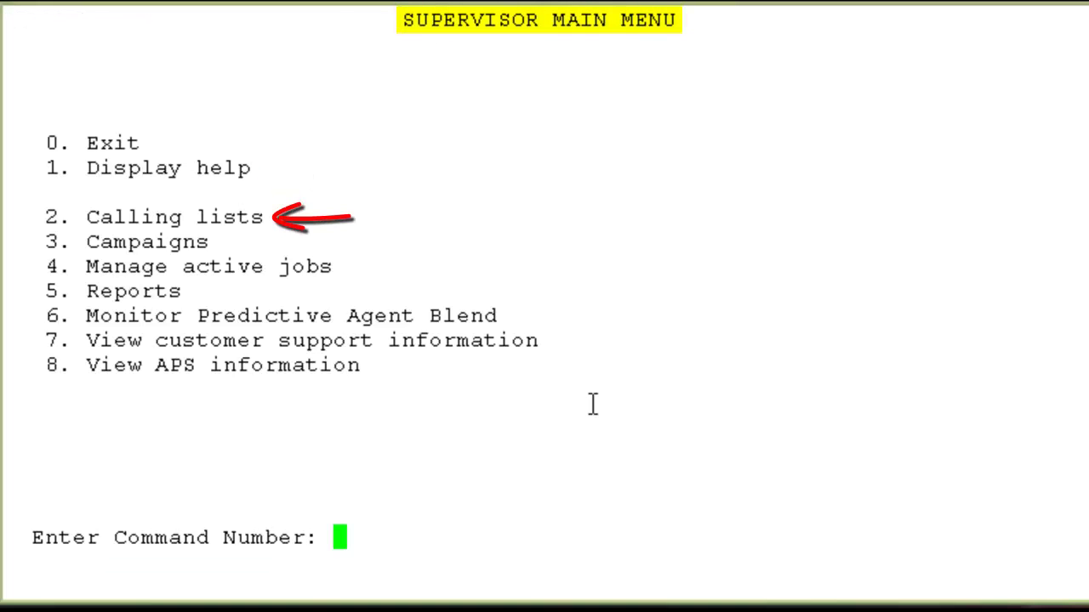
{"action": "type", "text": "2"}
{"action": "key", "text": "Return"}
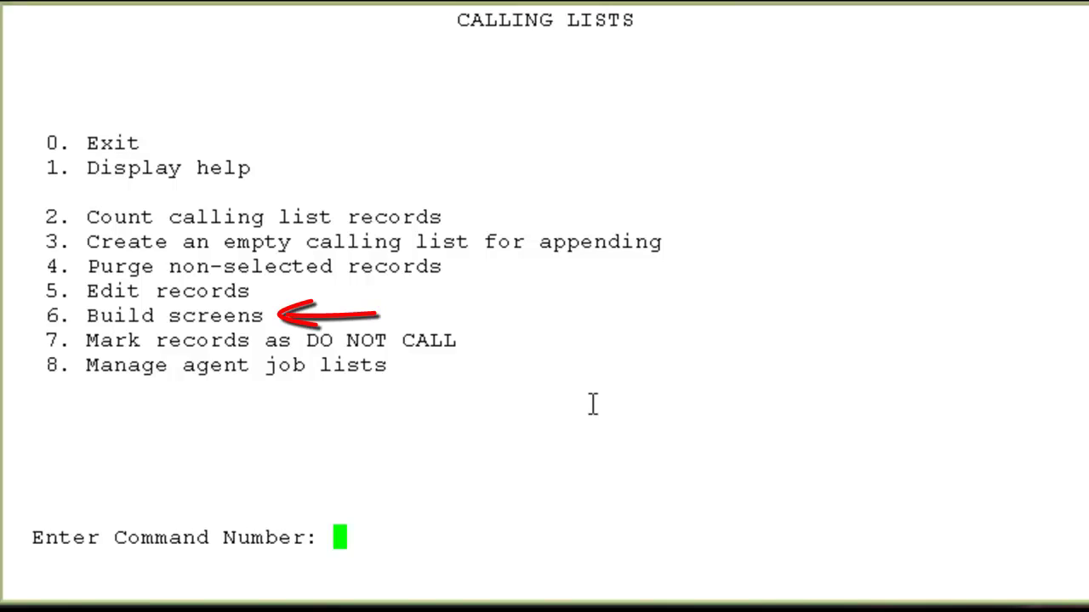
{"action": "type", "text": "6"}
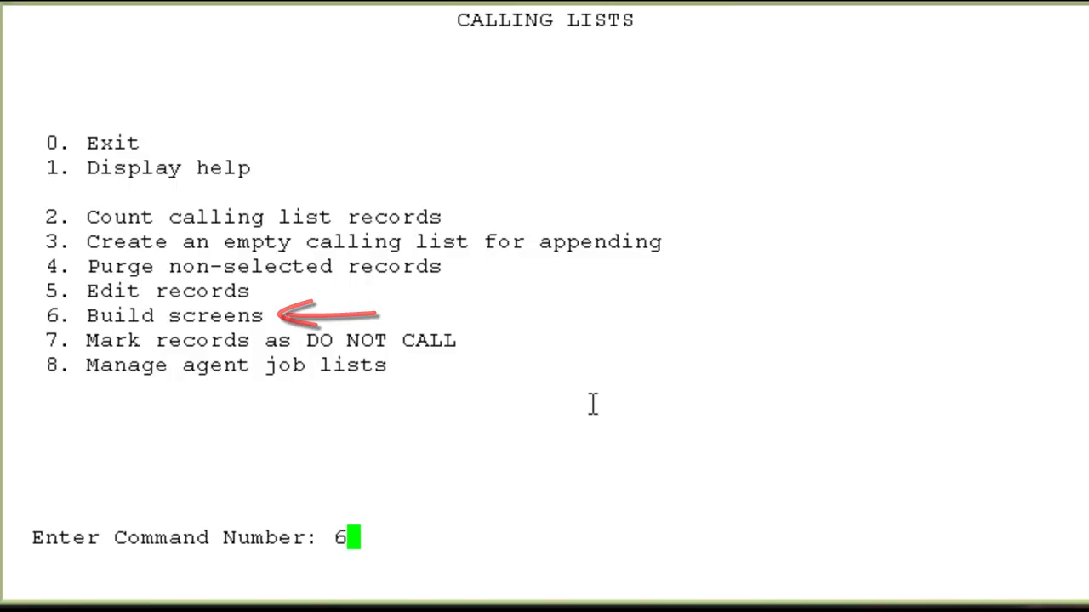
{"action": "key", "text": "Return"}
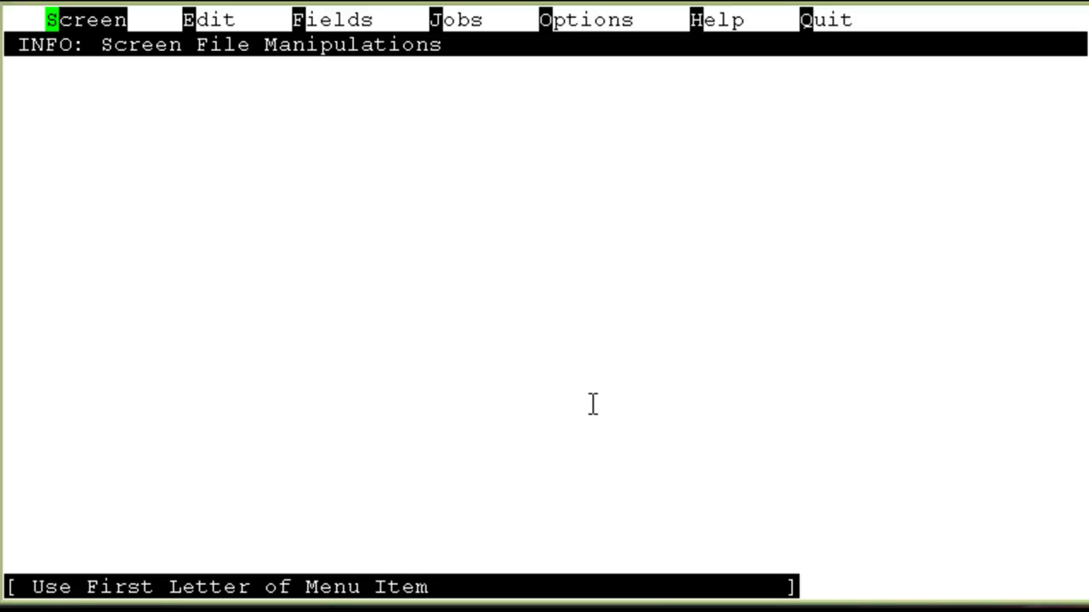
- Create a new screen named screen1
{"action": "key", "text": "Return"}
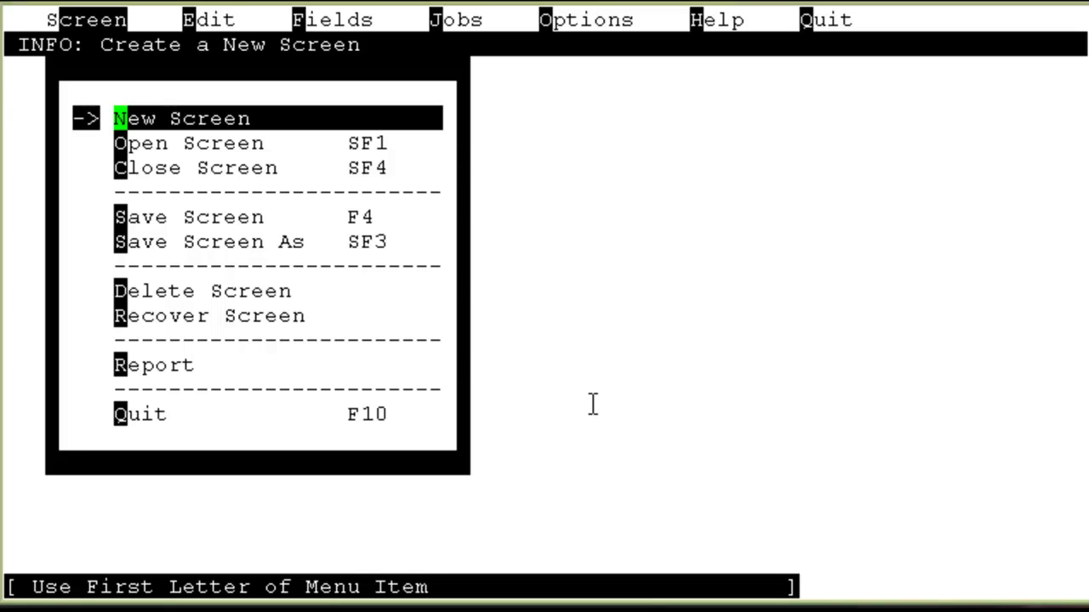
{"action": "key", "text": "Return"}
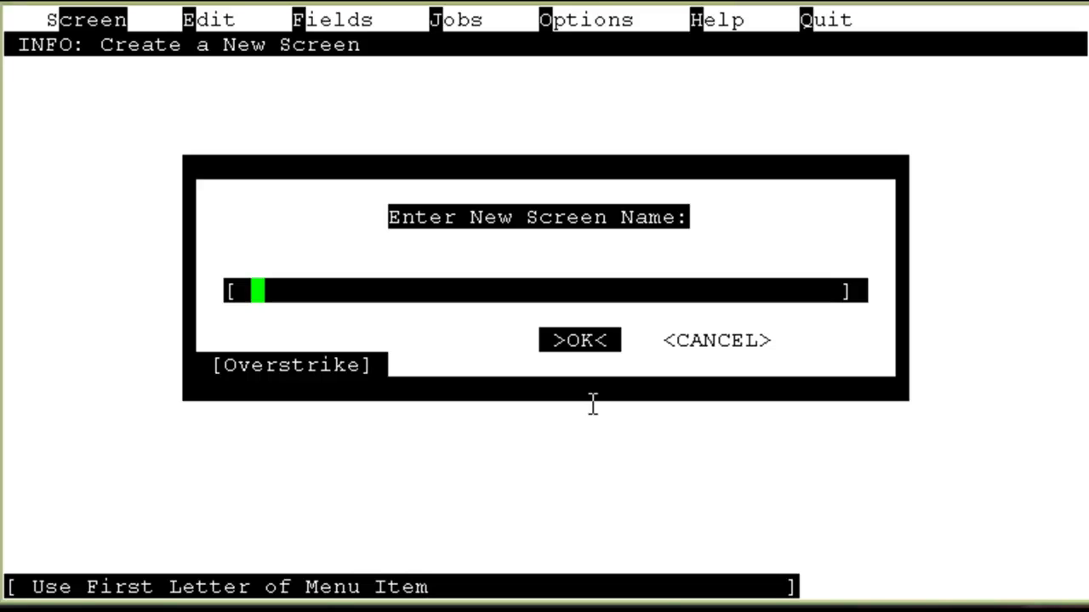
{"action": "type", "text": "screen"}
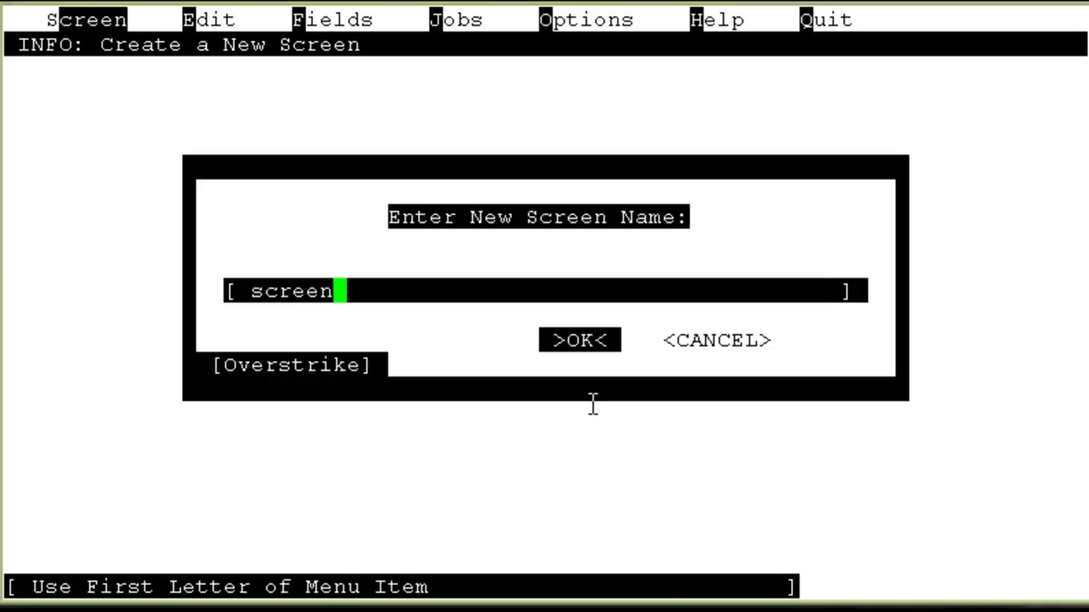
{"action": "type", "text": "1"}
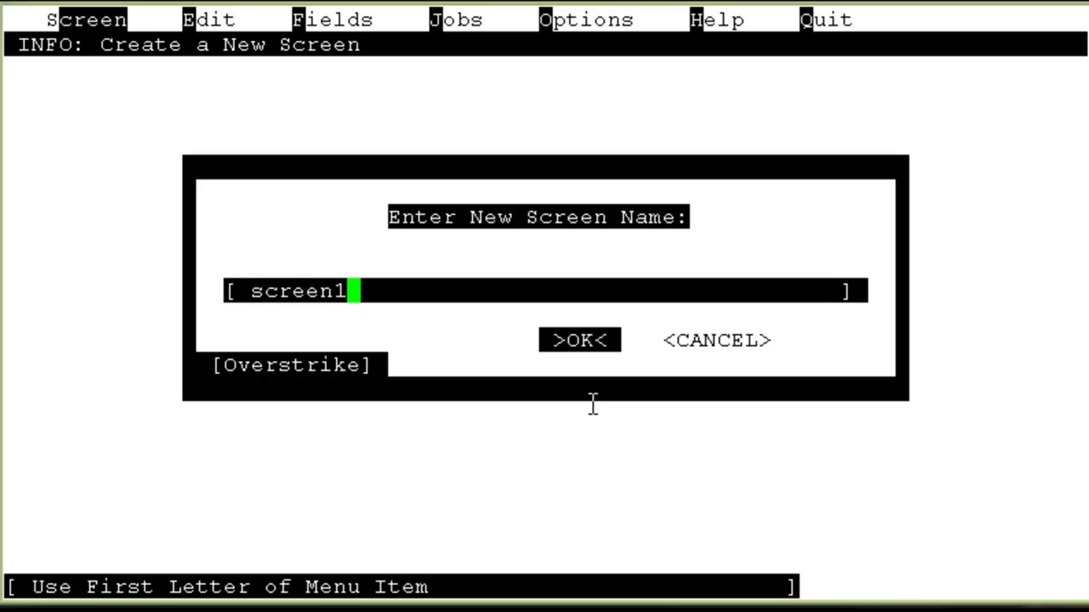
{"action": "key", "text": "Return"}
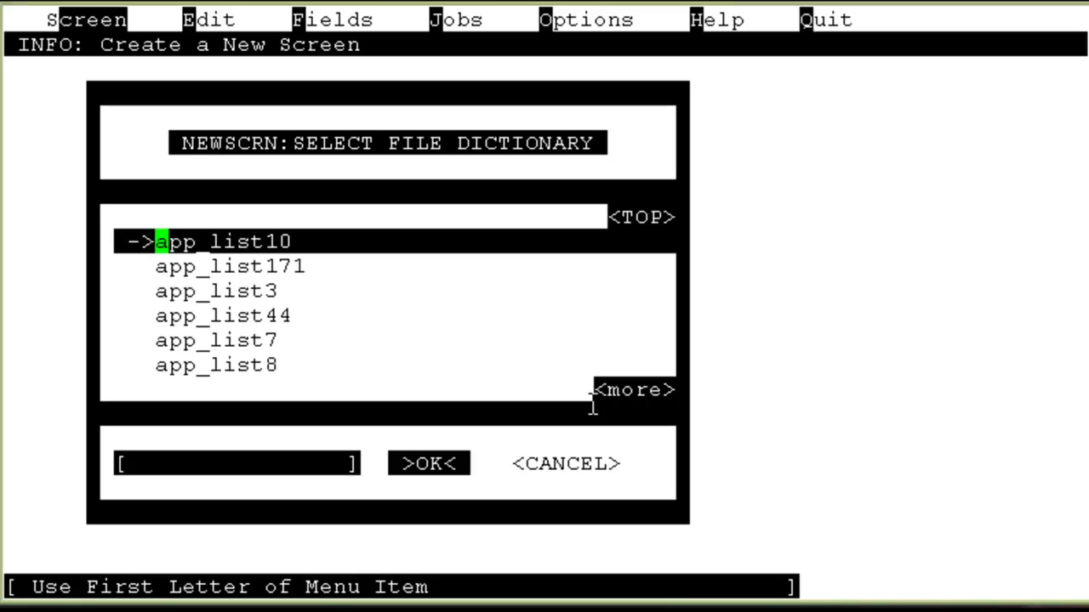
- Choose list1 as the file dictionary for the new screen
{"action": "key", "text": "Down"}
{"action": "key", "text": "Down"}
{"action": "key", "text": "Down"}
{"action": "key", "text": "Down"}
{"action": "key", "text": "Down"}
{"action": "key", "text": "Down"}
{"action": "key", "text": "Down"}
{"action": "key", "text": "Down"}
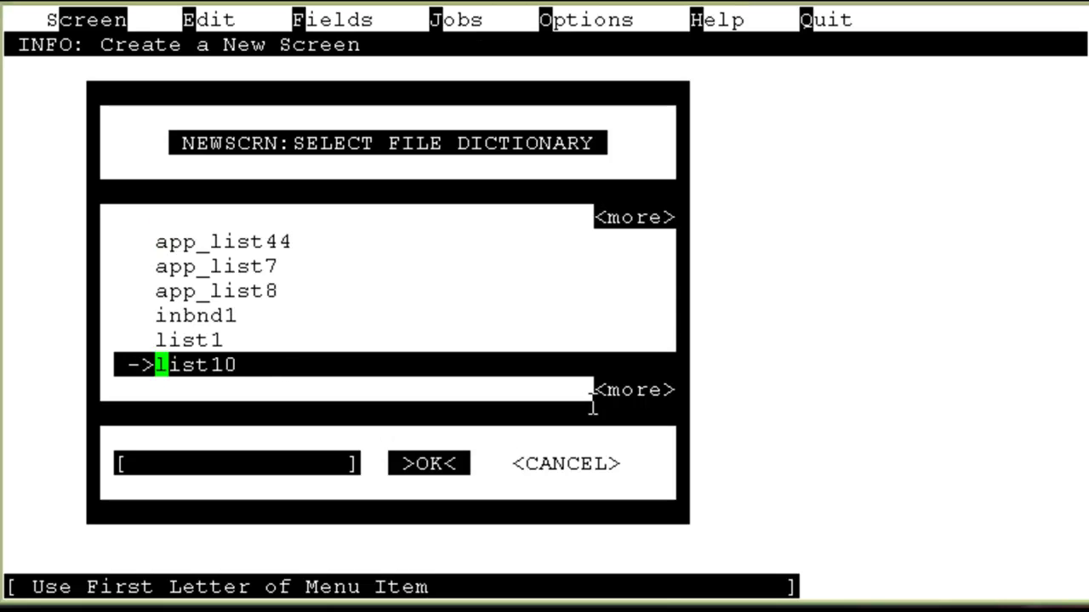
{"action": "key", "text": "Down"}
{"action": "key", "text": "Up"}
{"action": "key", "text": "Up"}
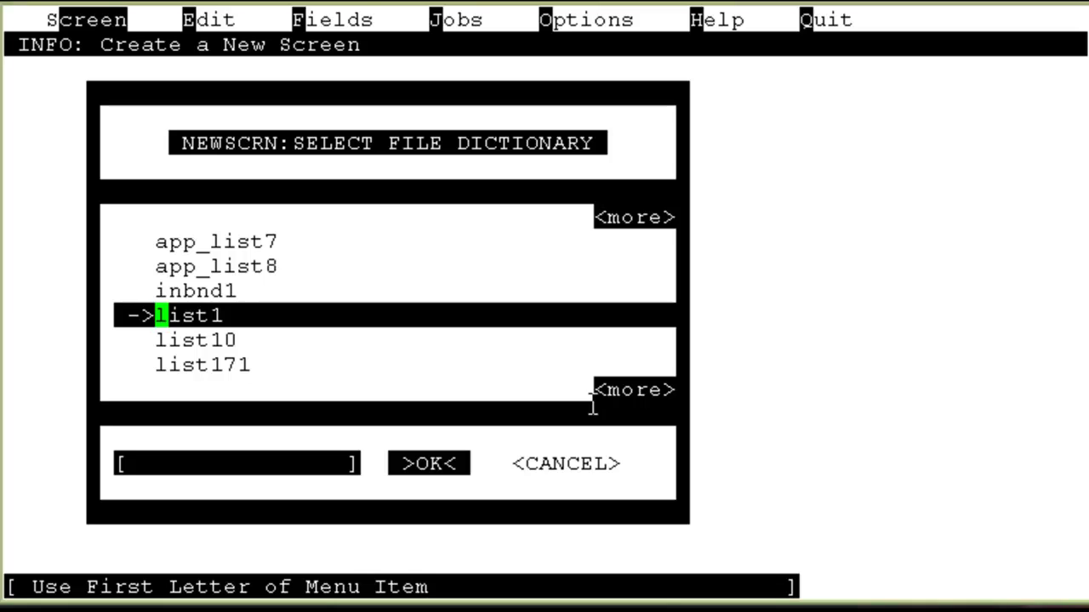
{"action": "key", "text": "Return"}
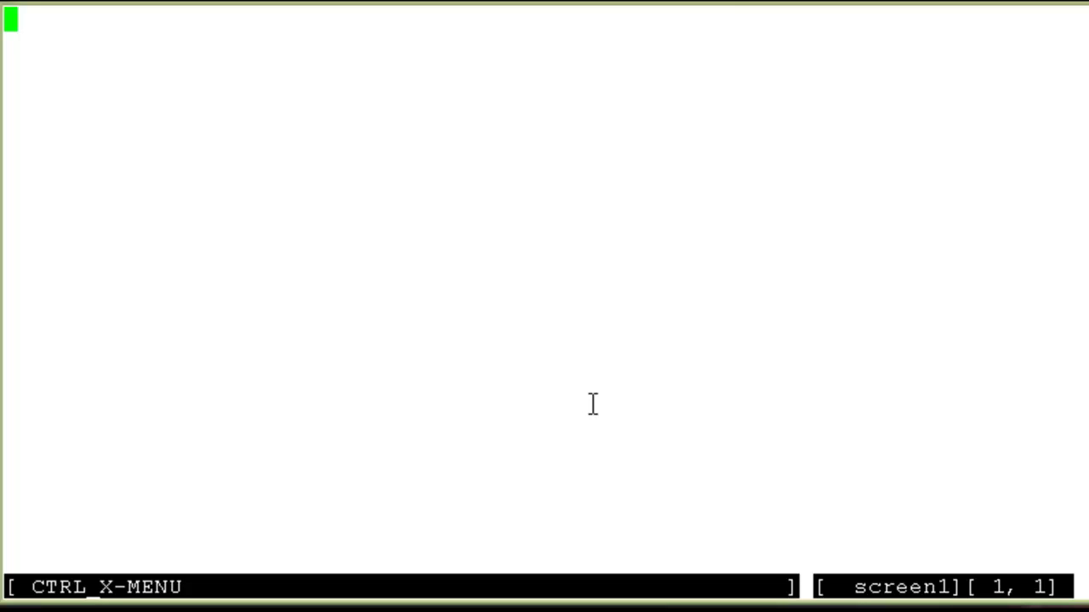
- Add the label "NAME OF CUSTOMER:" at row 2, column 3 of the blank screen
{"action": "key", "text": "Down"}
{"action": "key", "text": "Down"}
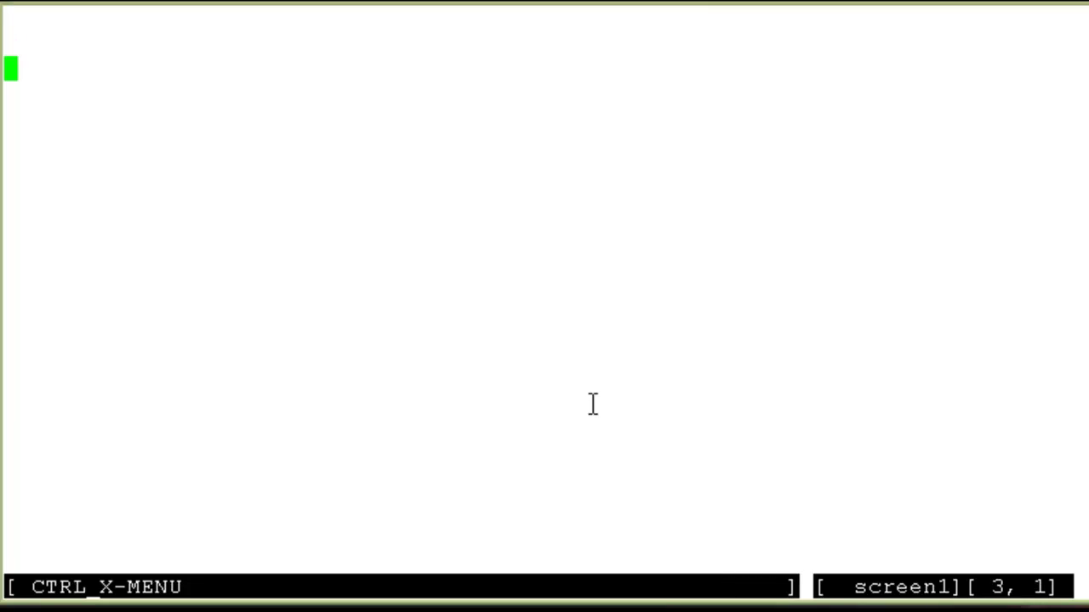
{"action": "key", "text": "Right"}
{"action": "key", "text": "Right"}
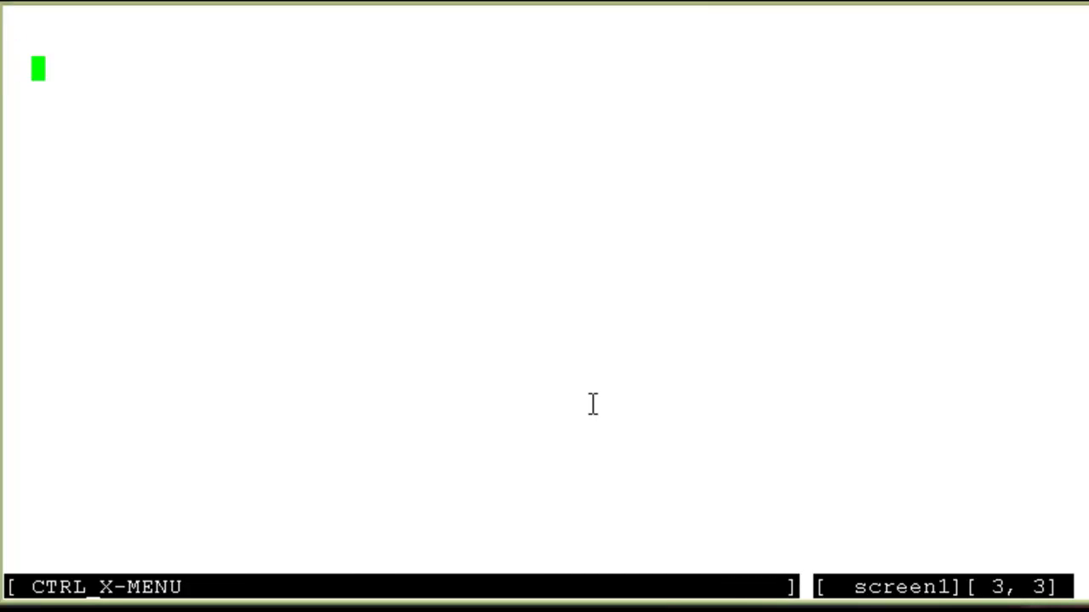
{"action": "key", "text": "Up"}
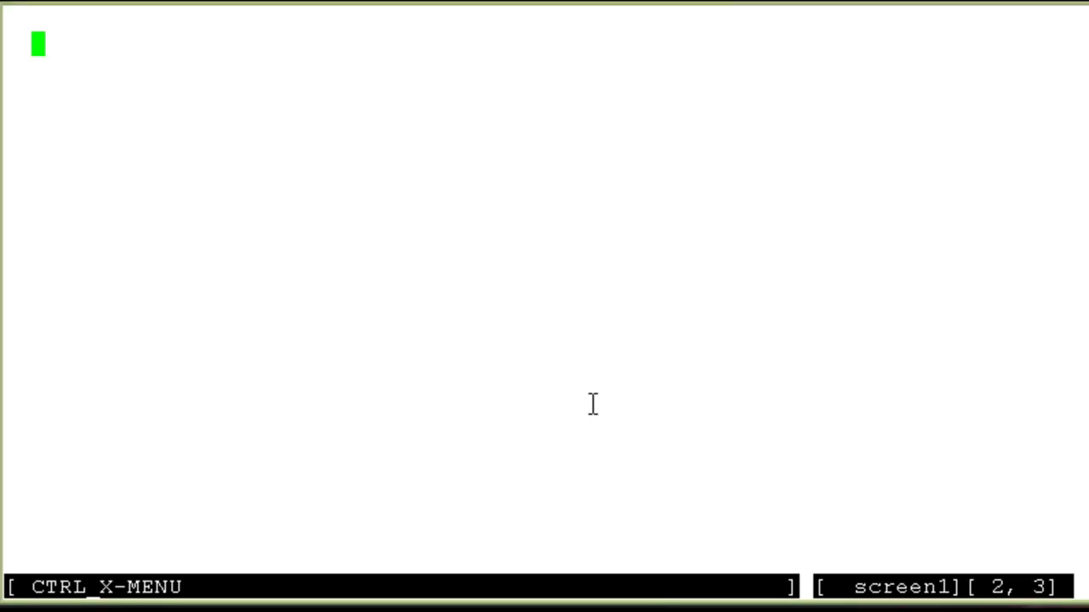
{"action": "type", "text": "NAME OF CU"}
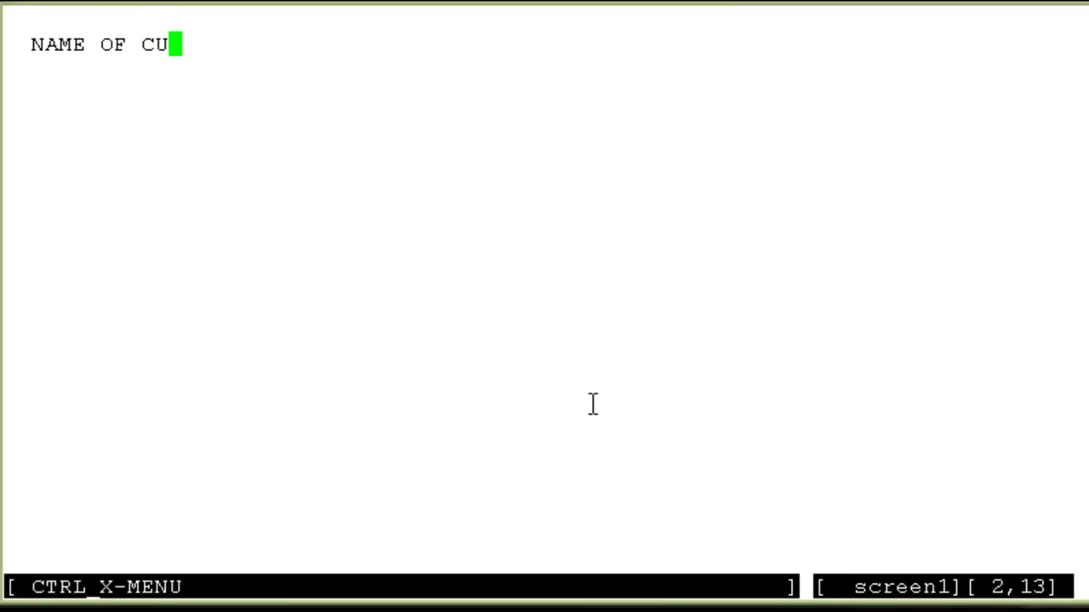
{"action": "type", "text": "STOMER"}
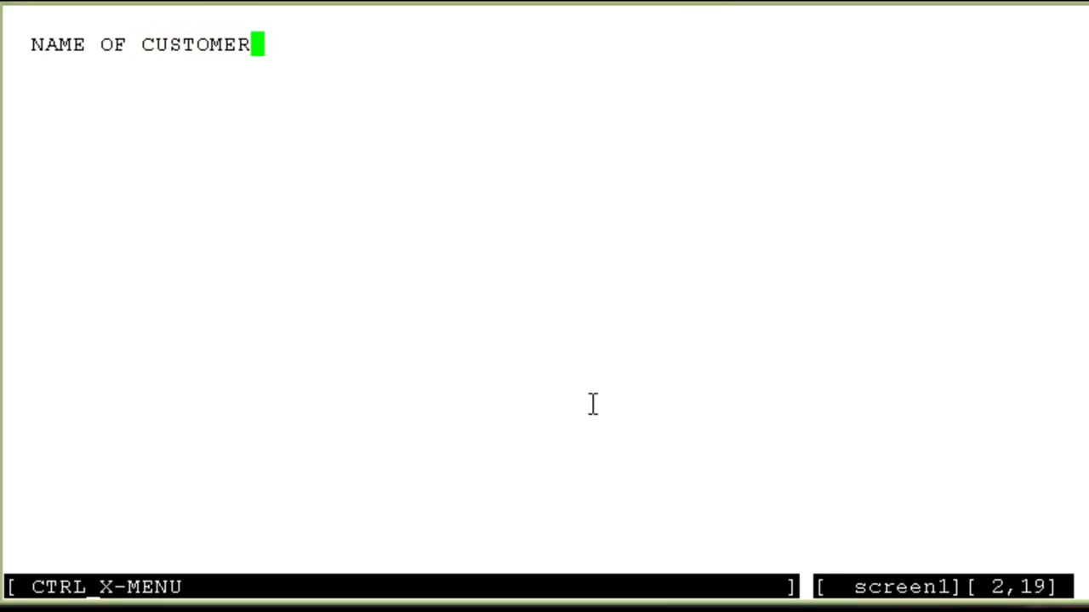
{"action": "type", "text": ":"}
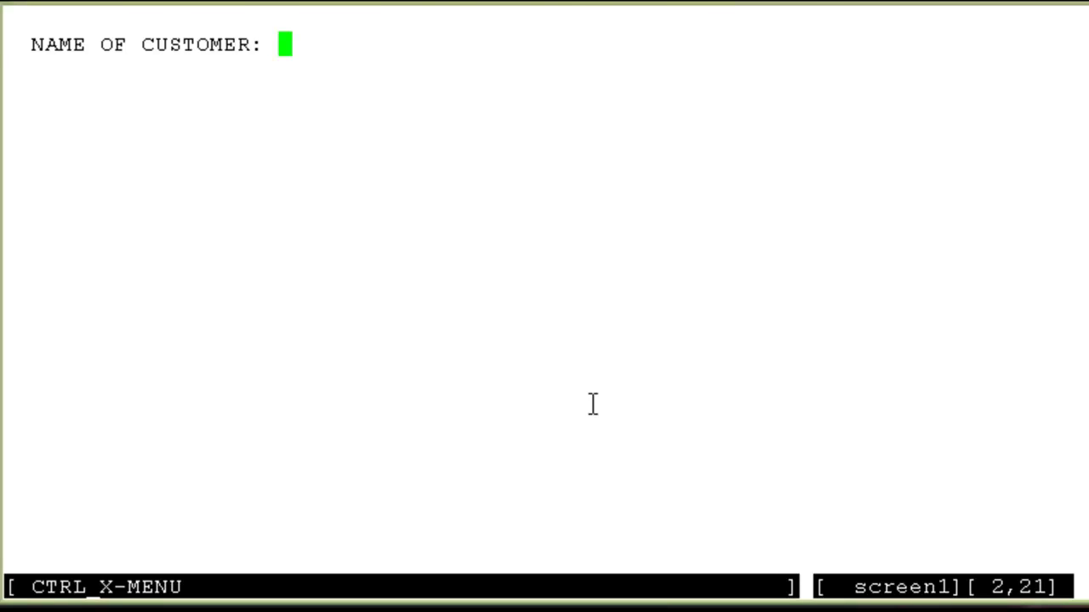
- Add the NAME1 field after the customer name label, at row 2, column 21
{"action": "key", "text": "ctrl+x"}
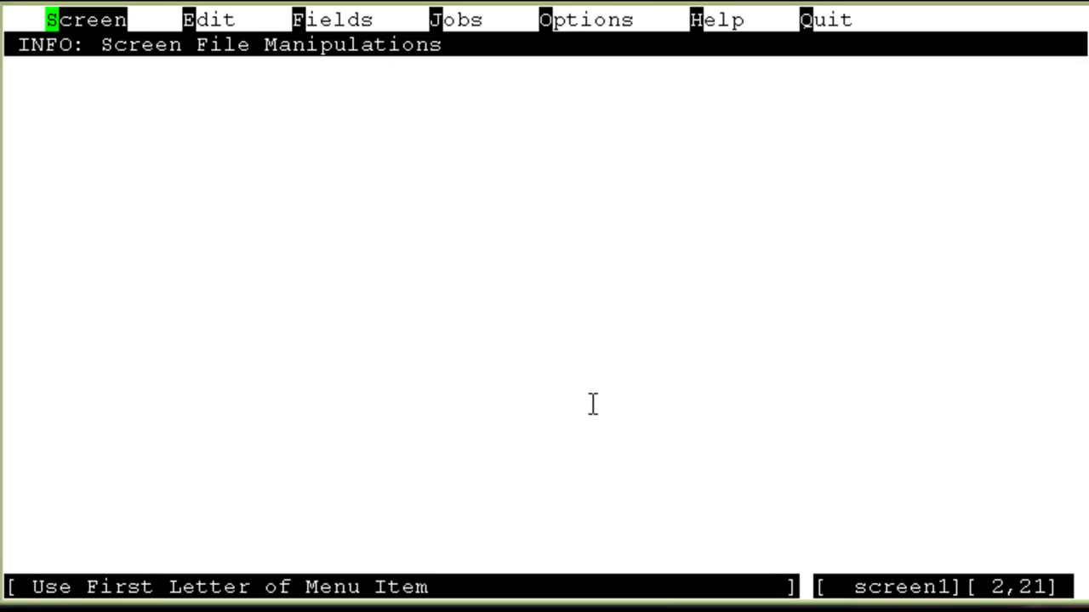
{"action": "key", "text": "Right"}
{"action": "key", "text": "Right"}
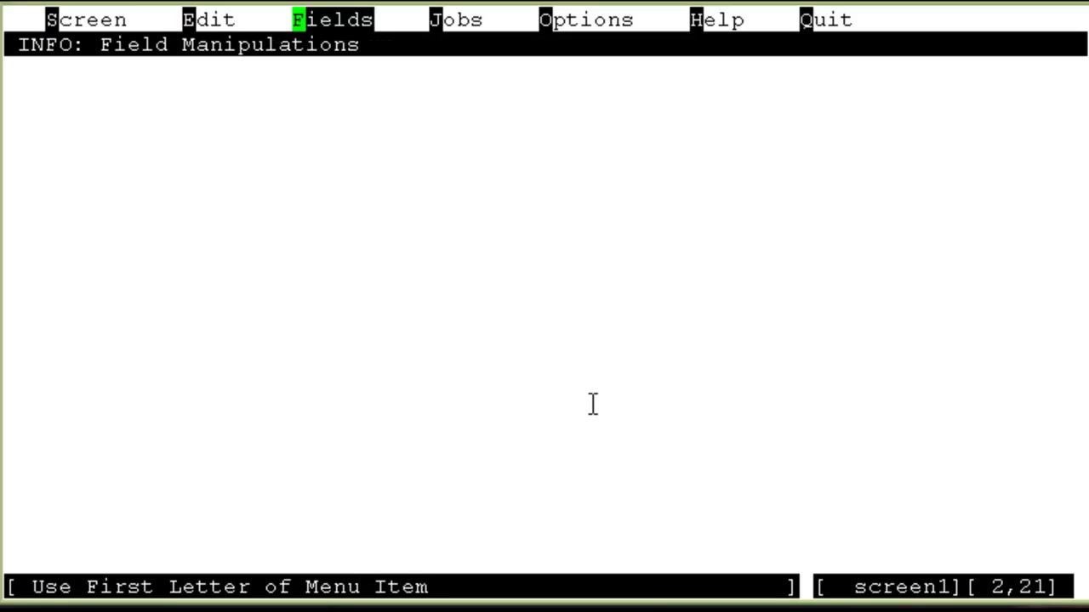
{"action": "key", "text": "Return"}
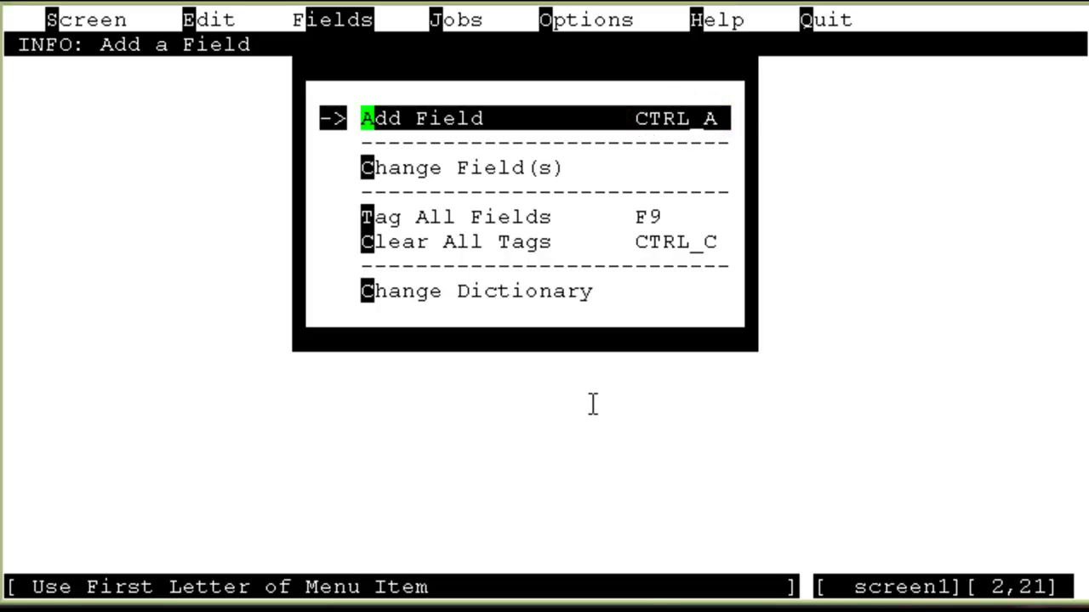
{"action": "key", "text": "Return"}
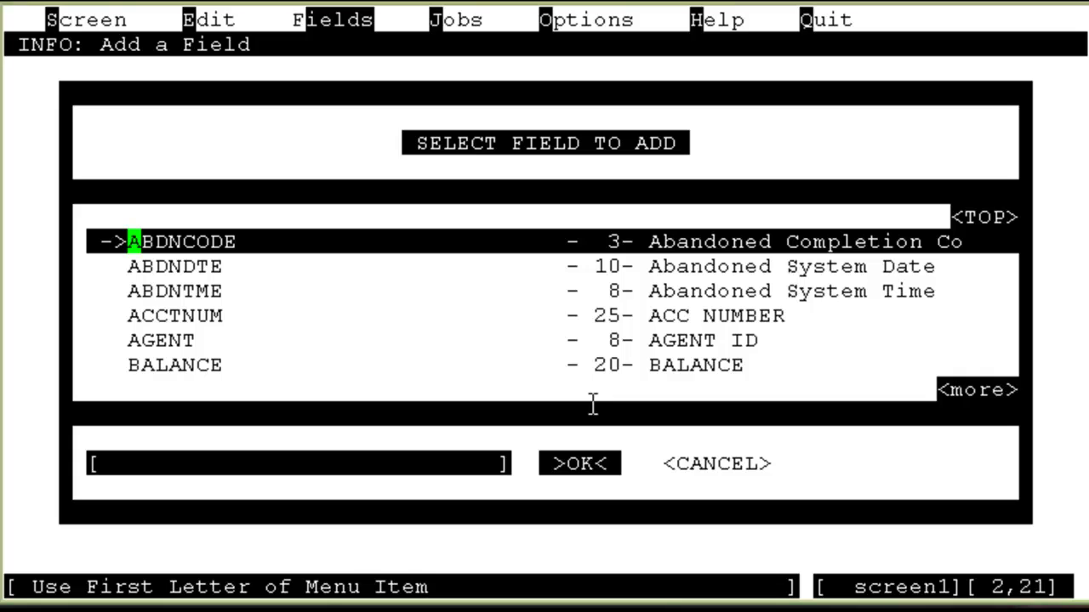
{"action": "key", "text": "n"}
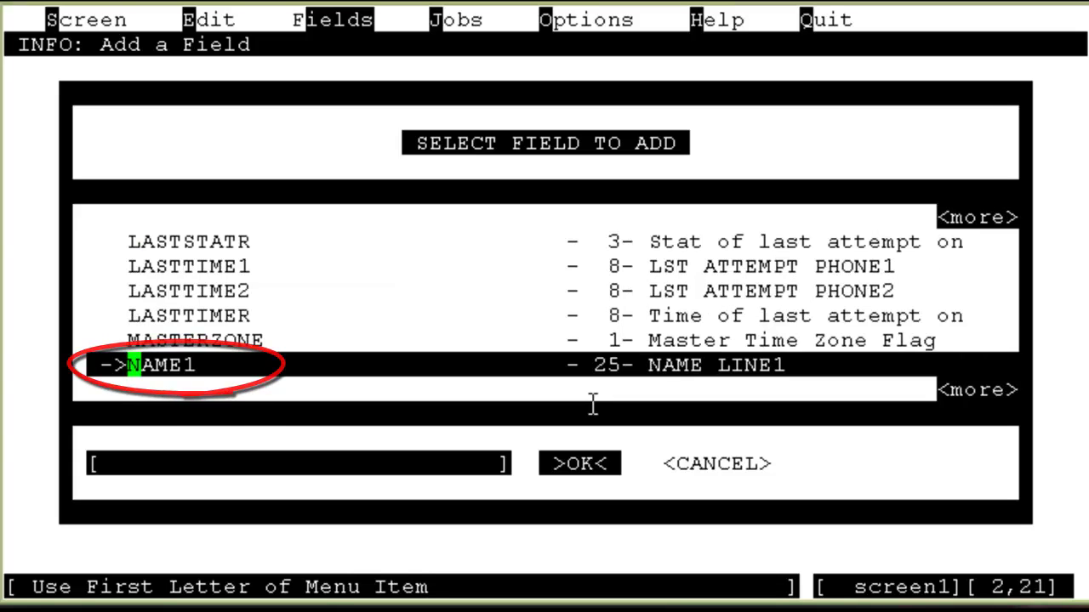
{"action": "key", "text": "Return"}
- Add the label "DATE OF PAYMENT:" at row 4, column 3, below the customer name label
{"action": "key", "text": "Down"}
{"action": "key", "text": "Down"}
{"action": "key", "text": "Left"}
{"action": "key", "text": "Left"}
{"action": "key", "text": "Left"}
{"action": "key", "text": "Left"}
{"action": "key", "text": "Left"}
{"action": "key", "text": "Left"}
{"action": "key", "text": "Left"}
{"action": "key", "text": "Left"}
{"action": "key", "text": "Left"}
{"action": "key", "text": "Left"}
{"action": "key", "text": "Left"}
{"action": "key", "text": "Left"}
{"action": "key", "text": "Left"}
{"action": "key", "text": "Left"}
{"action": "key", "text": "Left"}
{"action": "key", "text": "Left"}
{"action": "key", "text": "Left"}
{"action": "key", "text": "Left"}
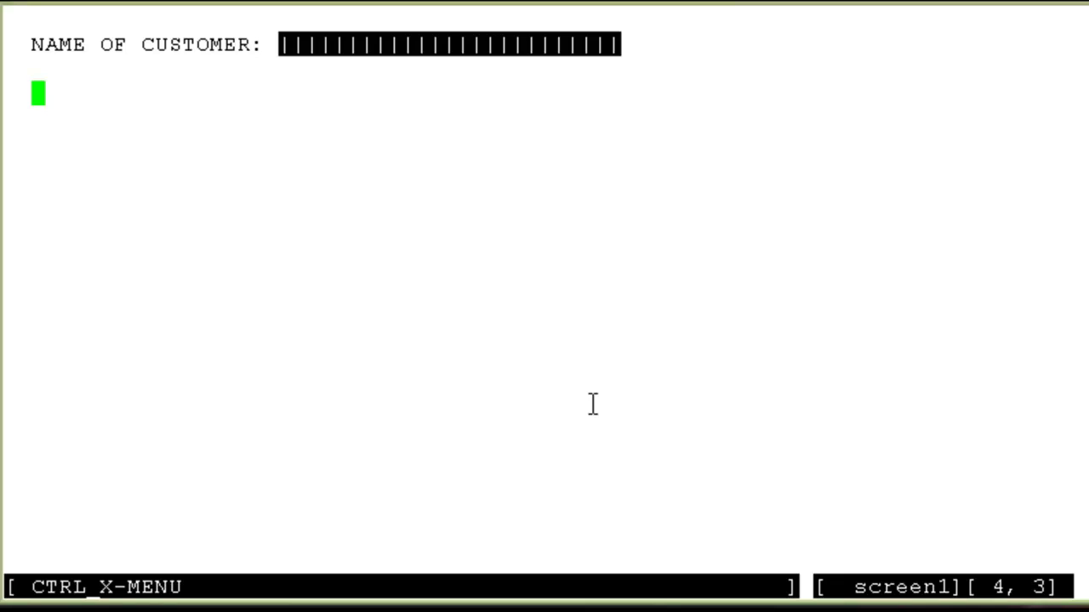
{"action": "type", "text": "DA"}
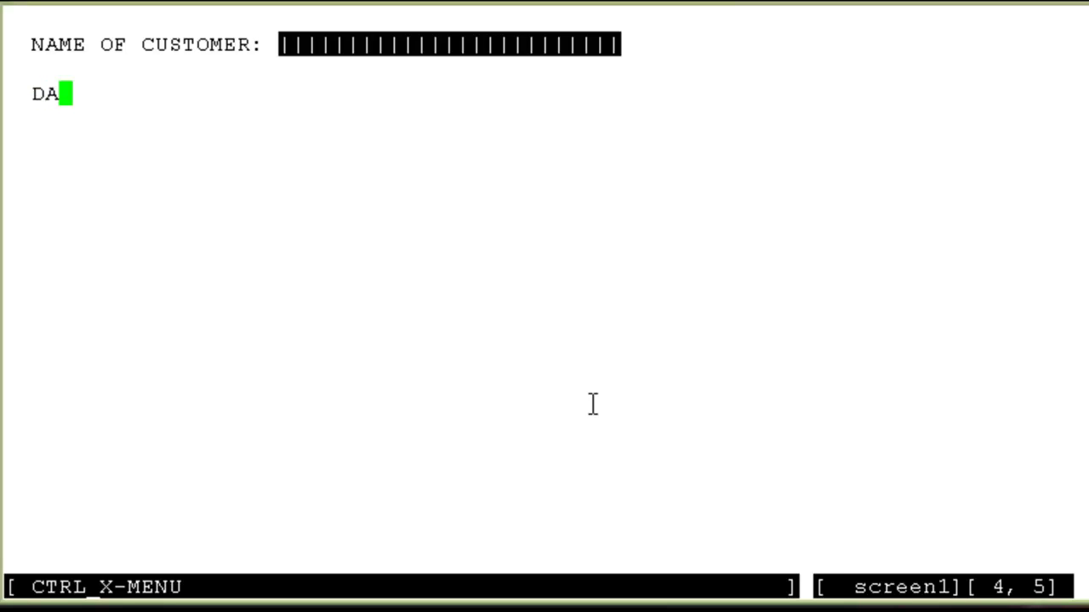
{"action": "type", "text": "TE OF PAY"}
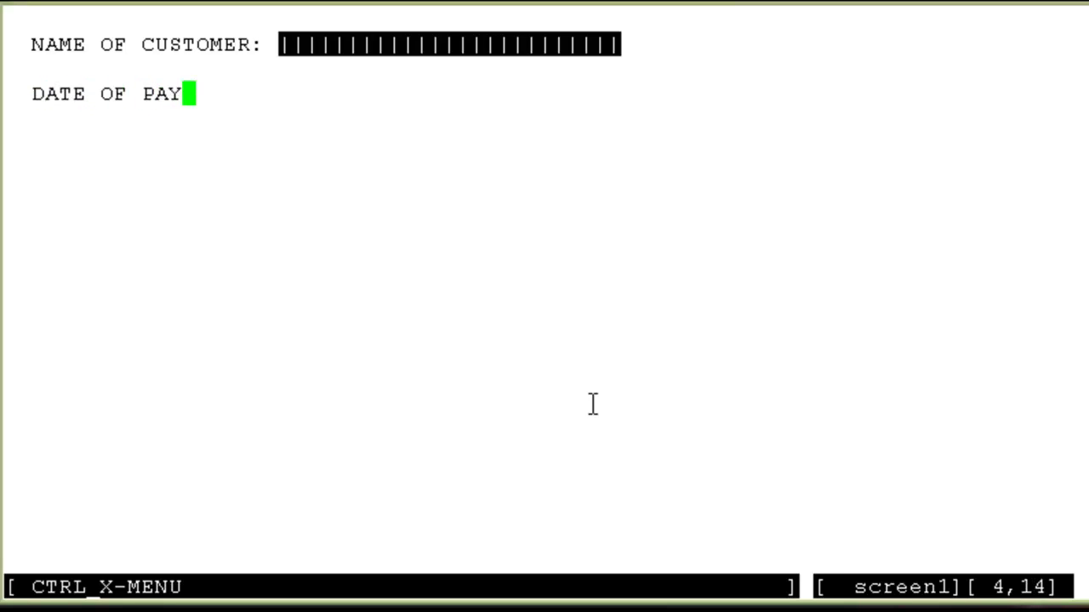
{"action": "type", "text": "MENT:"}
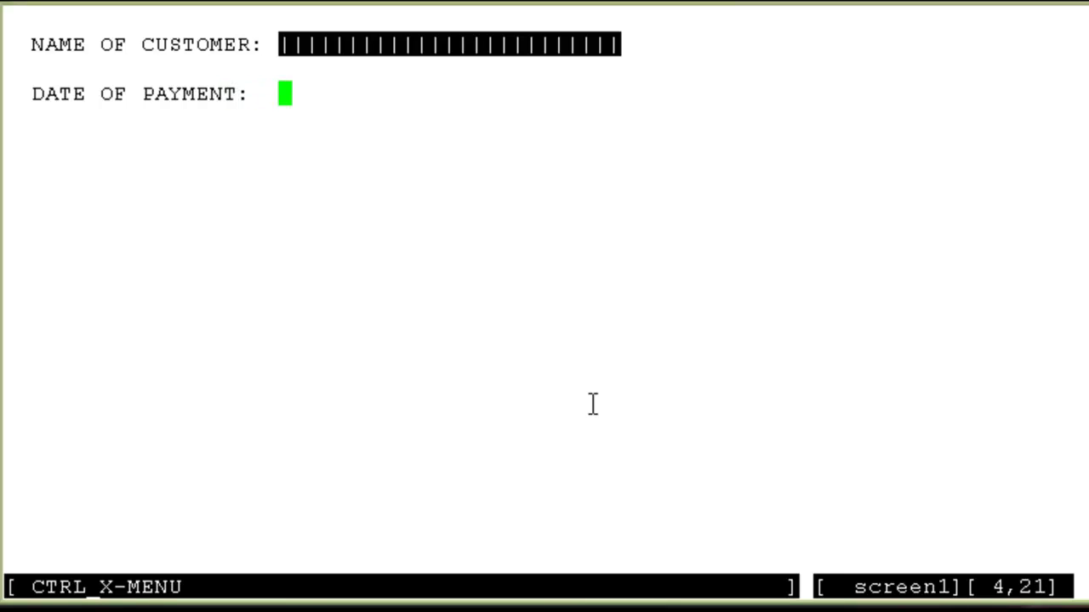
- Add the PAYDATE field after the payment date label, at row 4, column 21
{"action": "key", "text": "ctrl+f"}
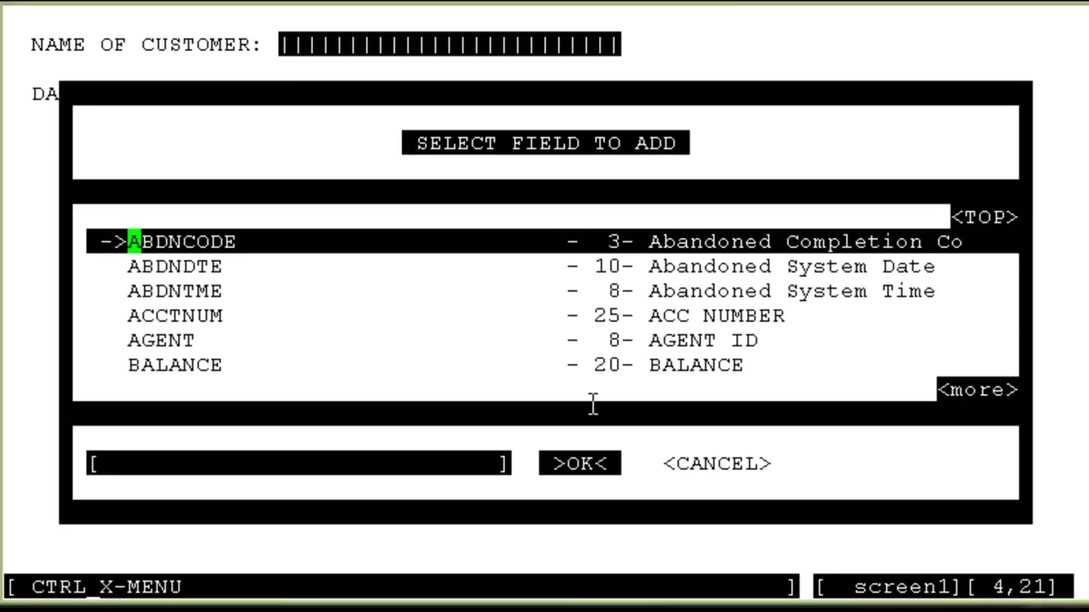
{"action": "key", "text": "Down"}
{"action": "key", "text": "Down"}
{"action": "key", "text": "Down"}
{"action": "key", "text": "Down"}
{"action": "key", "text": "Down"}
{"action": "key", "text": "p"}
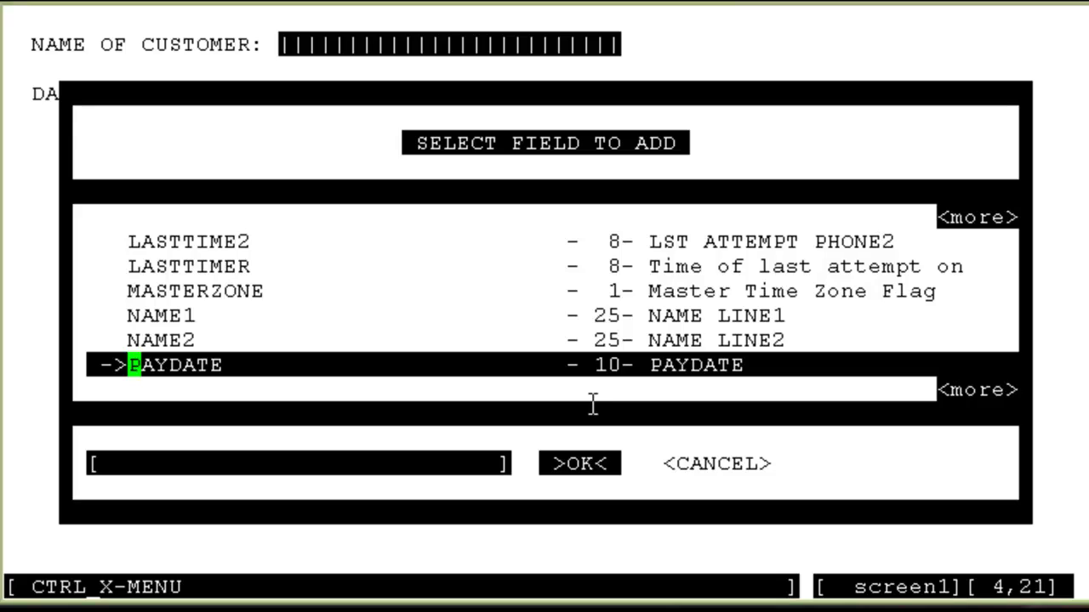
{"action": "key", "text": "Return"}
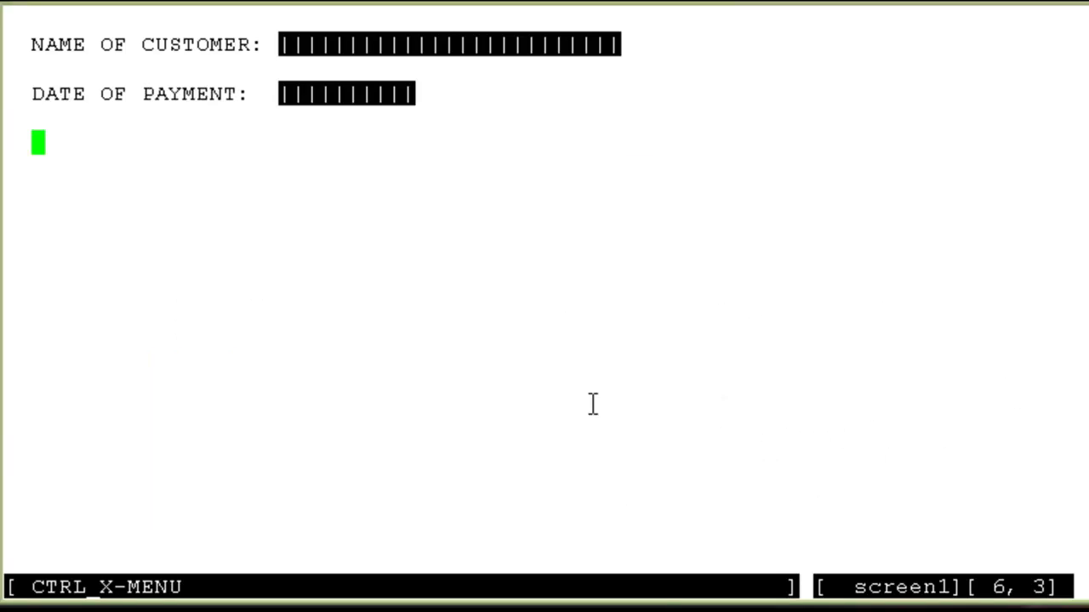
- Add the label "HOME PHONE :" at row 6, column 3, with the PHONE1 field at column 21
{"action": "type", "text": "HOME PHONE"}
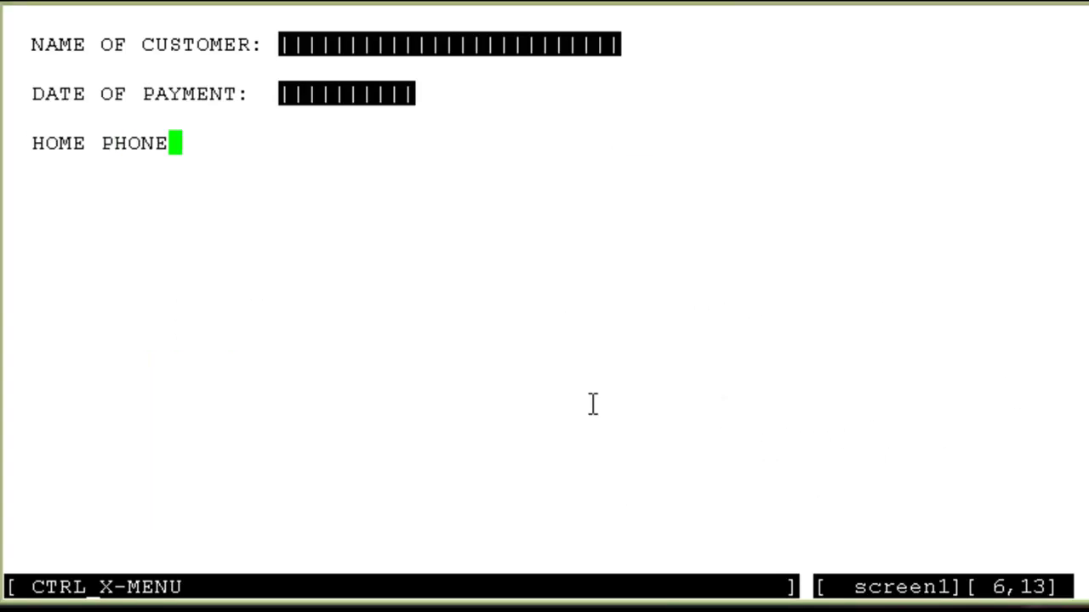
{"action": "key", "text": "ctrl+f"}
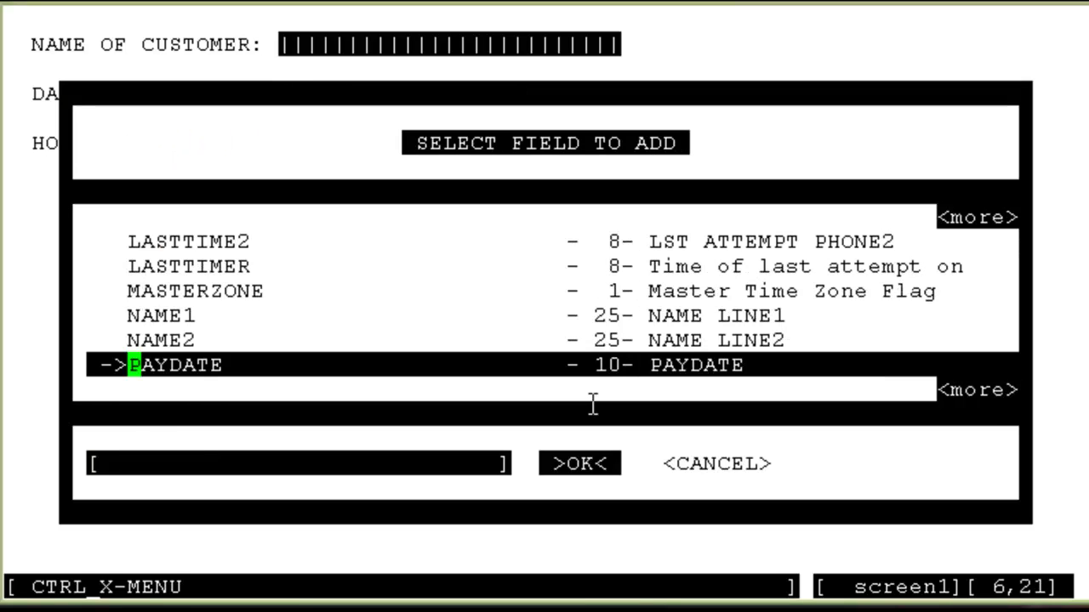
{"action": "key", "text": "Down"}
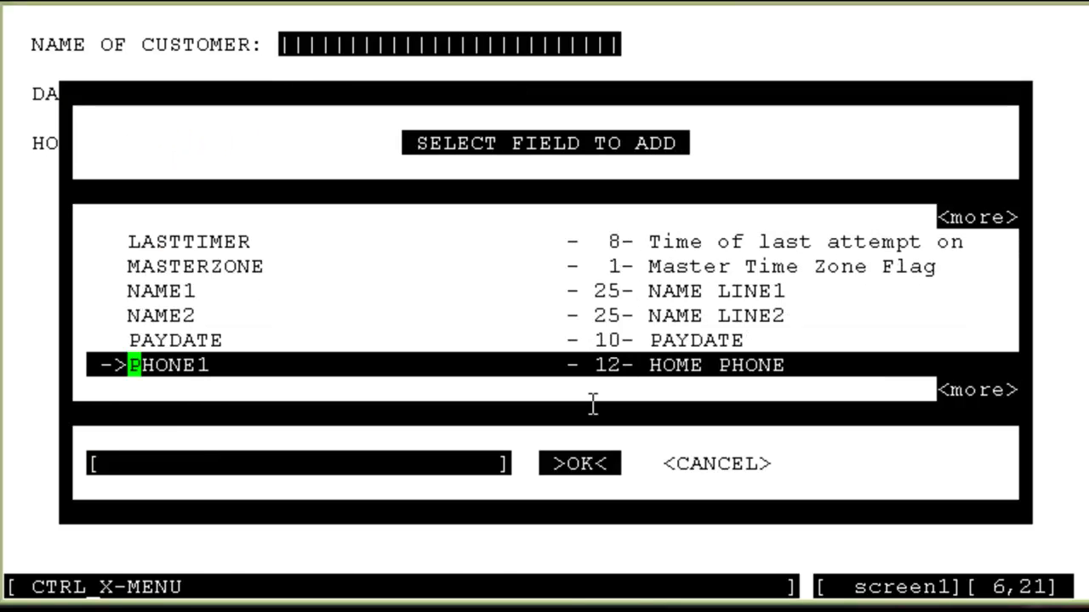
{"action": "key", "text": "Return"}
- Add the label "WORK PHONE :" at row 8, column 3, with the second phone field at column 21
{"action": "type", "text": "WOR"}
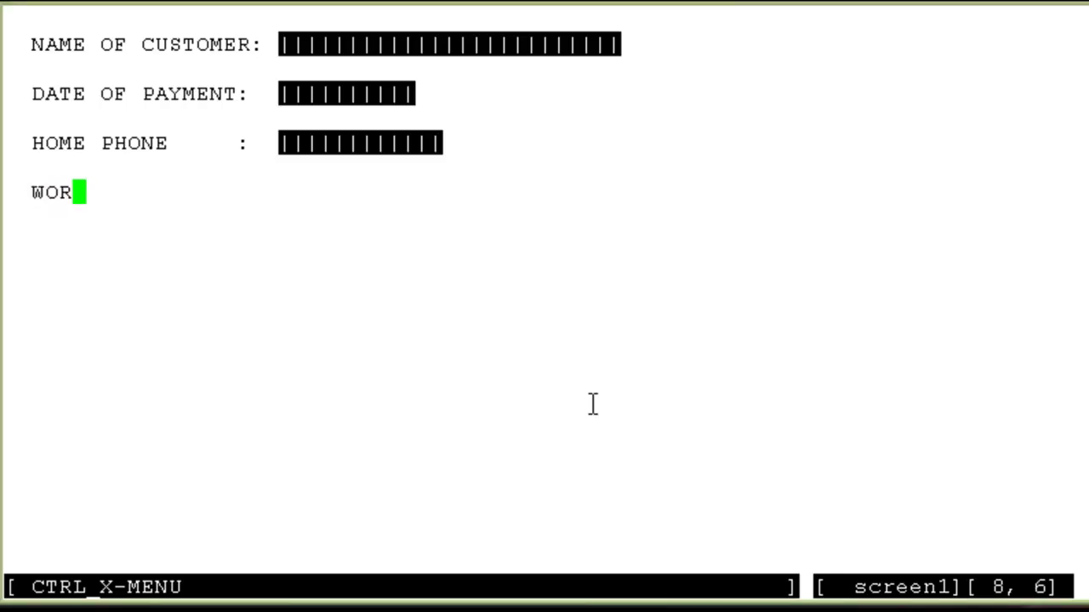
{"action": "type", "text": "K PHONE     :"}
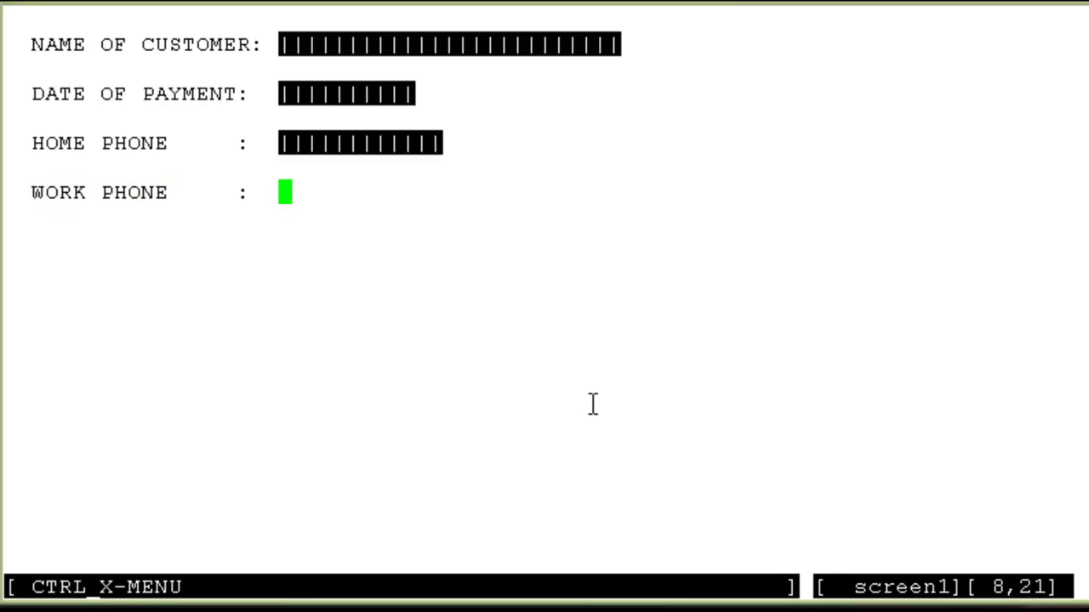
{"action": "key", "text": "ctrl+f"}
{"action": "key", "text": "p"}
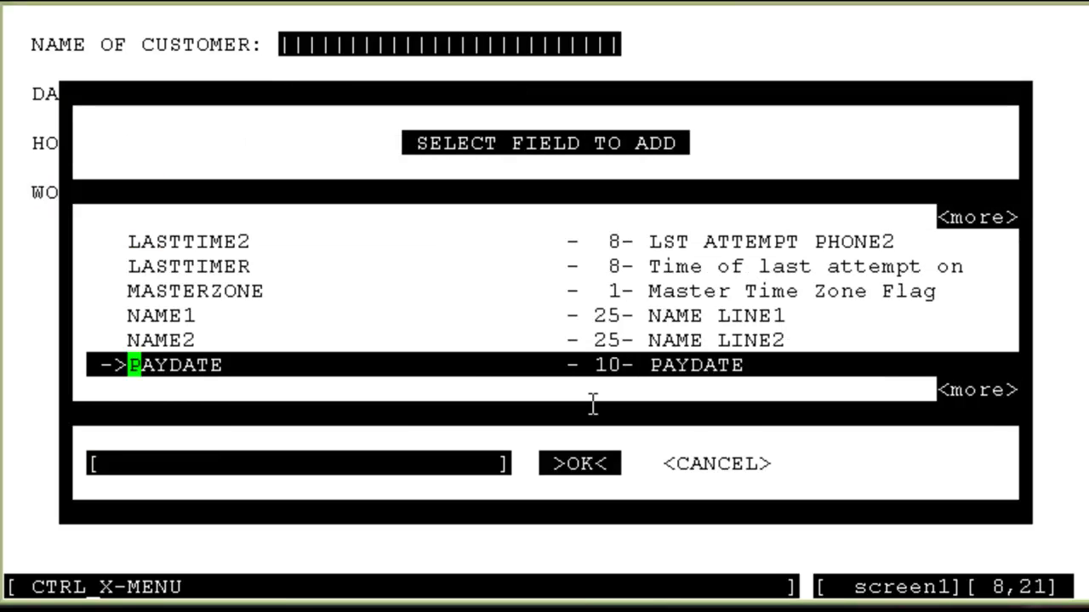
{"action": "key", "text": "Down"}
{"action": "key", "text": "Down"}
{"action": "key", "text": "Return"}
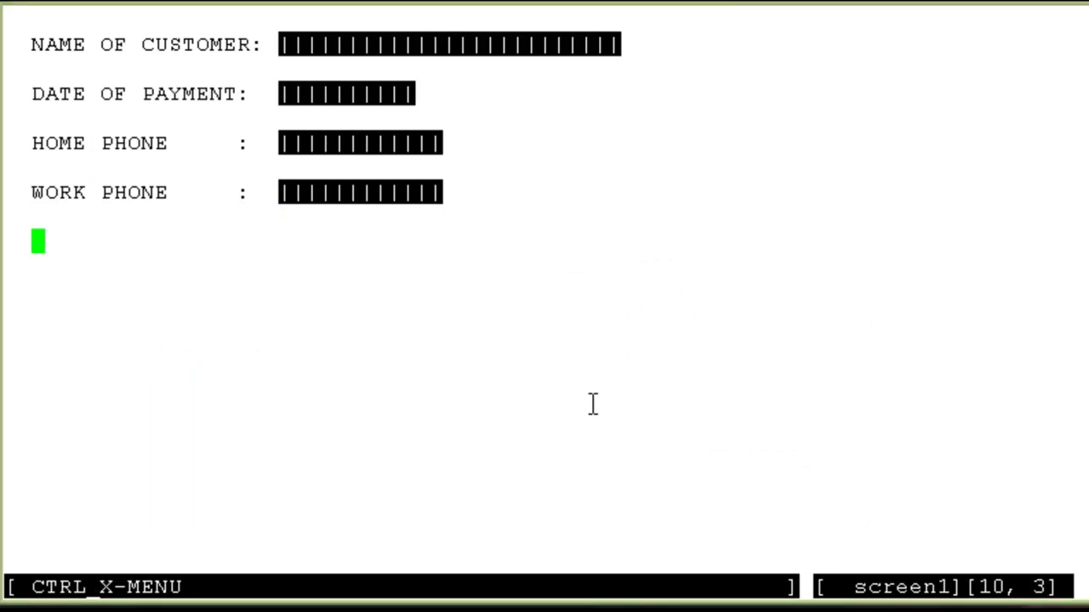
- Add the label "REASON FOR LATE PAY:" at row 10, column 3, with the REASONCODE field at column 24
{"action": "type", "text": "REASON"}
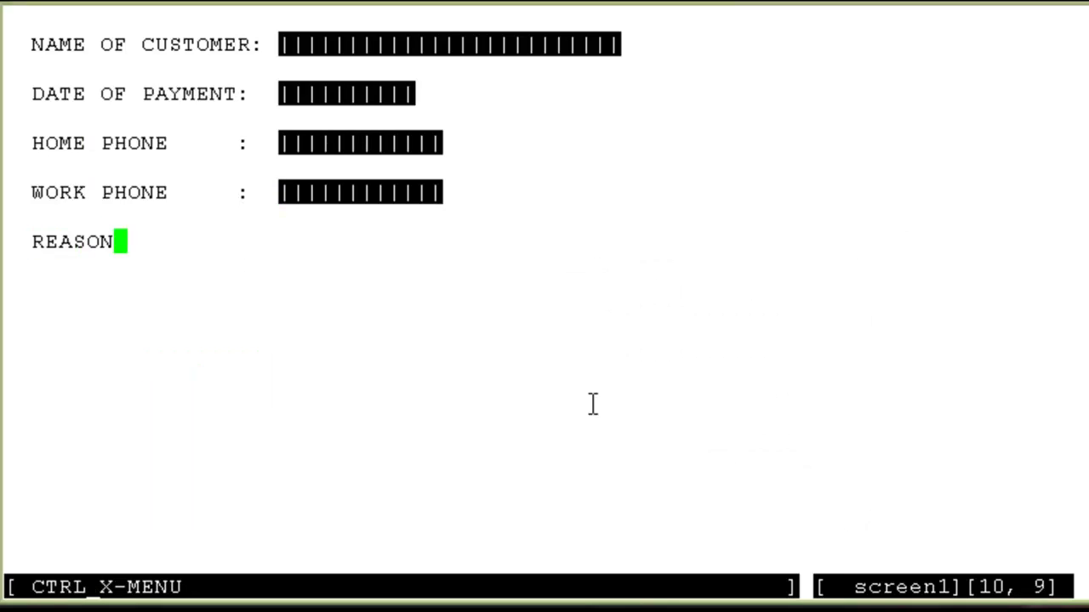
{"action": "type", "text": " FOR LATE PAY:"}
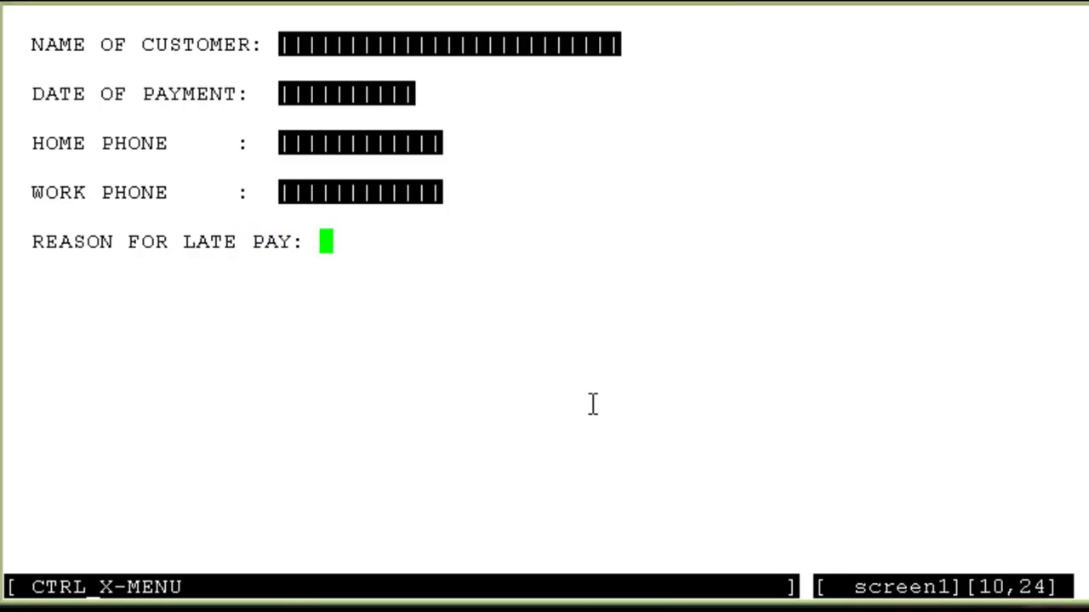
{"action": "key", "text": "ctrl+a"}
{"action": "key", "text": "r"}
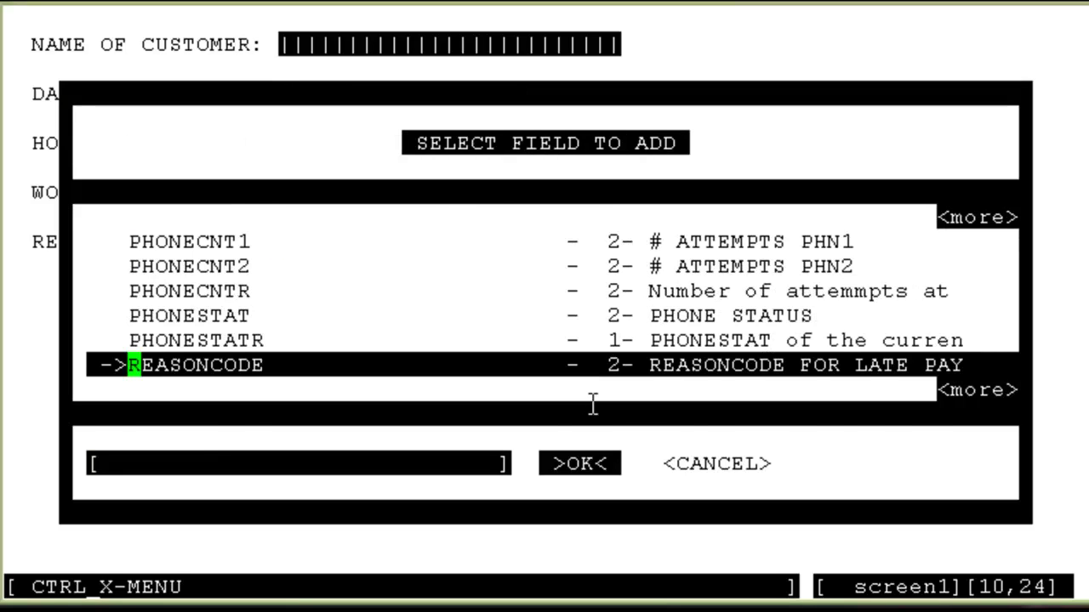
{"action": "key", "text": "Return"}
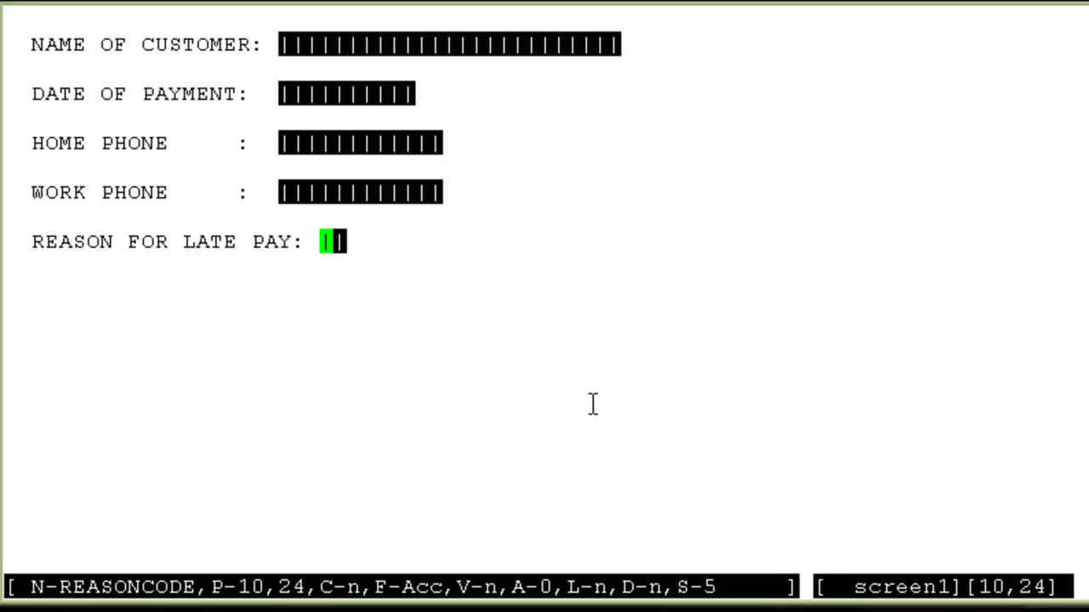
- Save the current screen screen1
{"action": "key", "text": "Escape"}
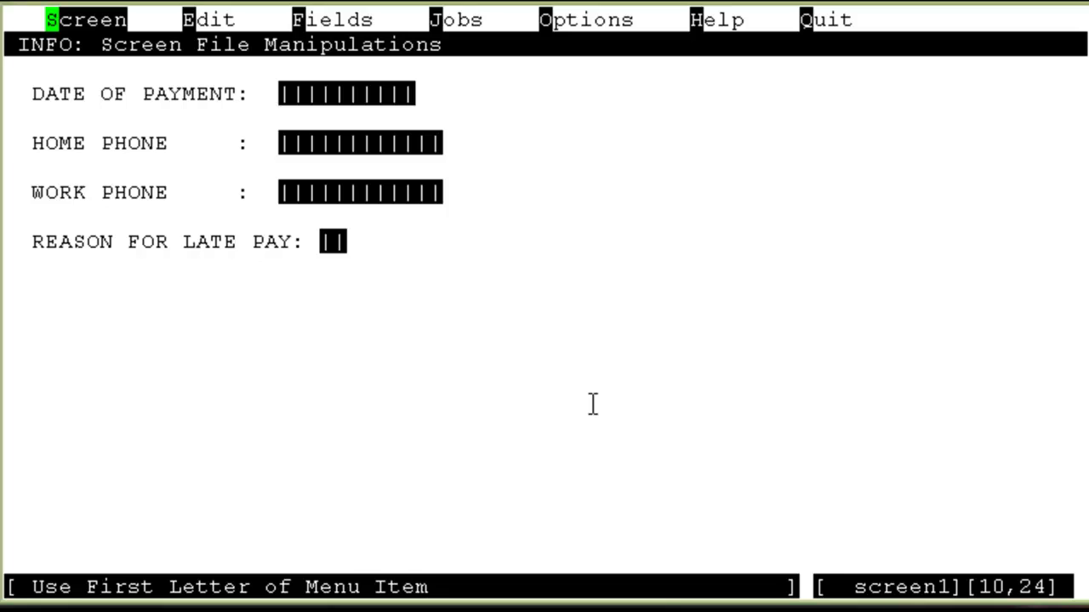
{"action": "key", "text": "Return"}
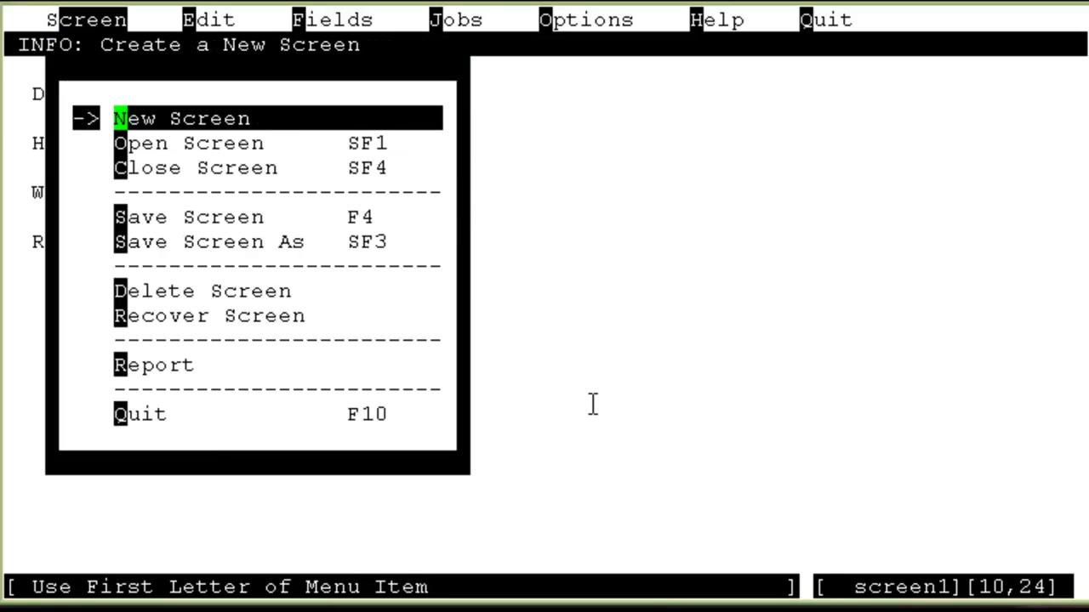
{"action": "key", "text": "Down"}
{"action": "key", "text": "Down"}
{"action": "key", "text": "Down"}
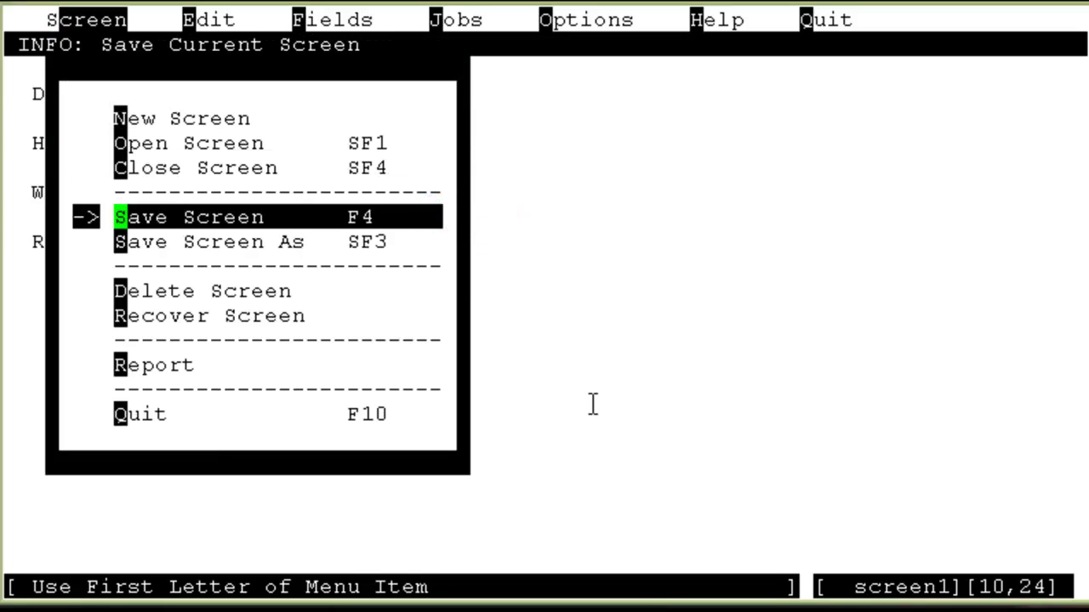
{"action": "key", "text": "Return"}
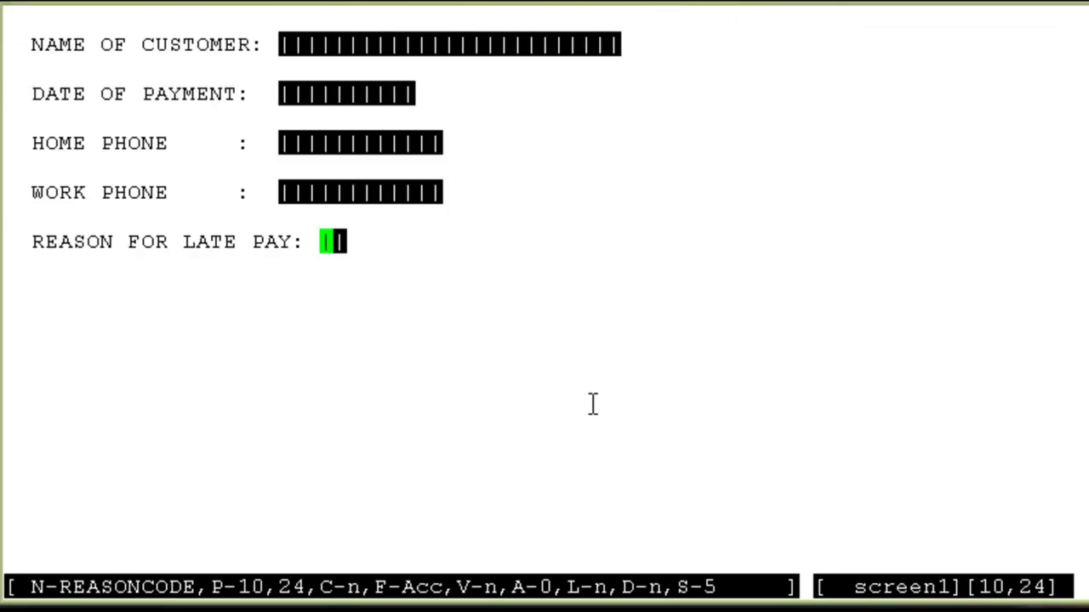
- Quit the screen builder and exit to the shell prompt in /opt/avaya/pds
{"action": "key", "text": "Escape"}
{"action": "key", "text": "q"}
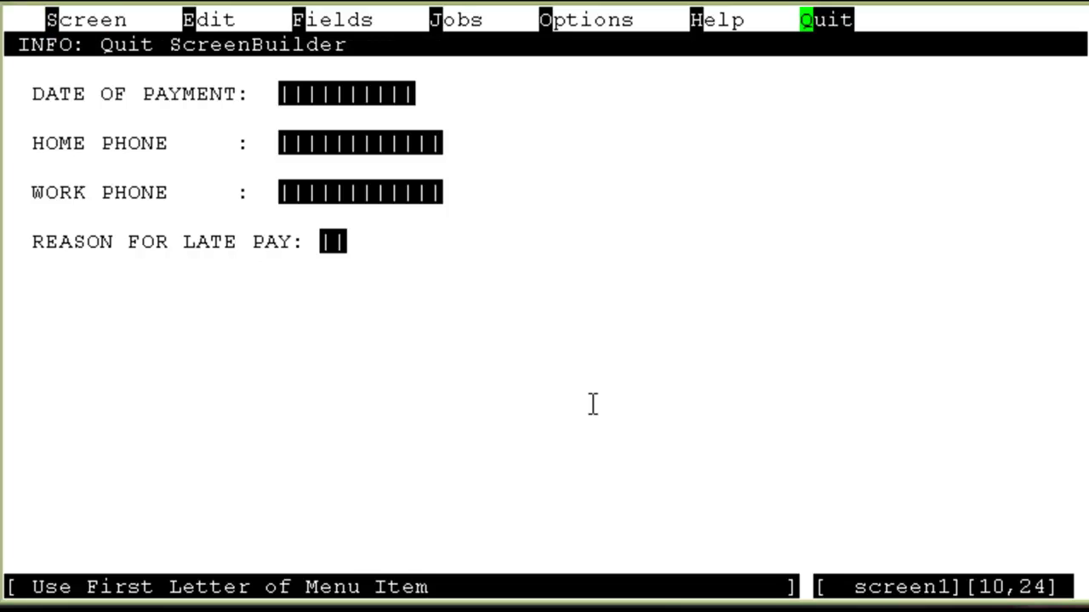
{"action": "key", "text": "Return"}
{"action": "type", "text": "0"}
{"action": "key", "text": "Return"}
{"action": "type", "text": "0"}
{"action": "key", "text": "Return"}
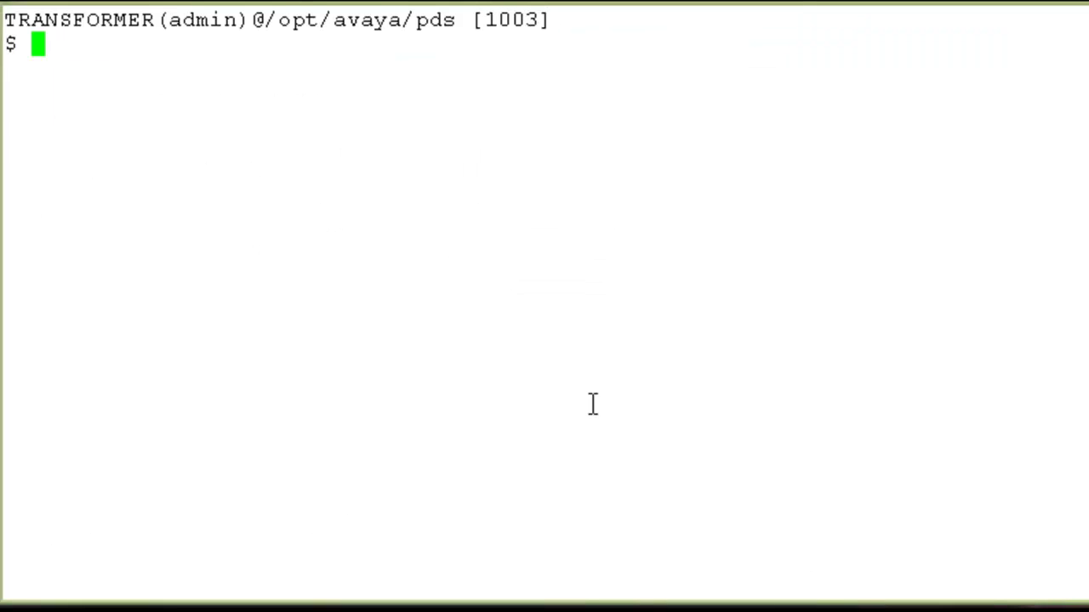
- Go to the lists directory and list the saved screen files with "go lists; ll screen*"
{"action": "key", "text": "Return"}
{"action": "key", "text": "Return"}
{"action": "type", "text": "go lists"}
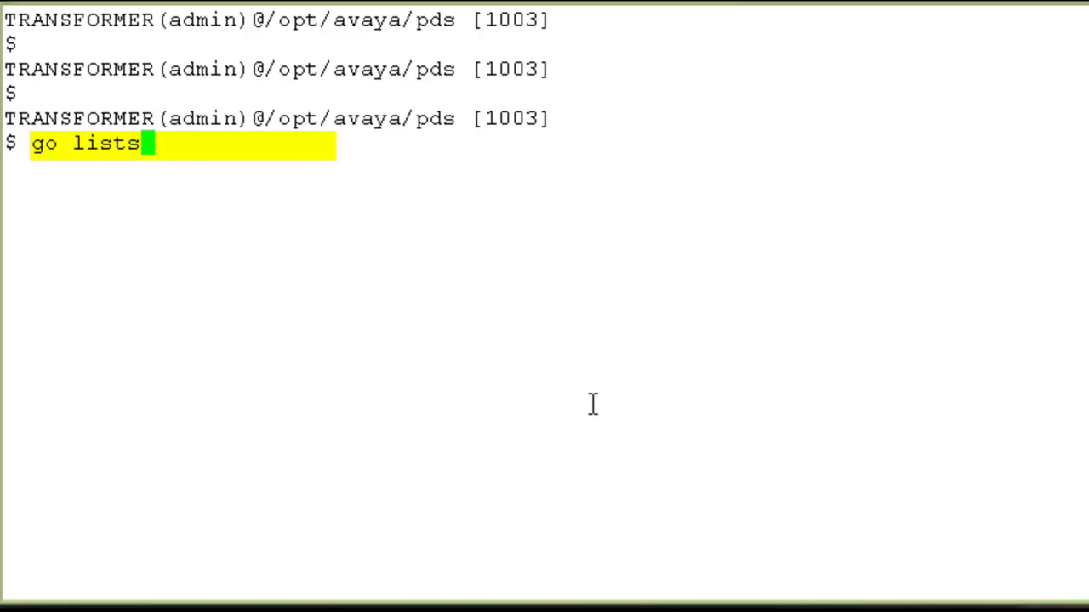
{"action": "type", "text": "; ll screen"}
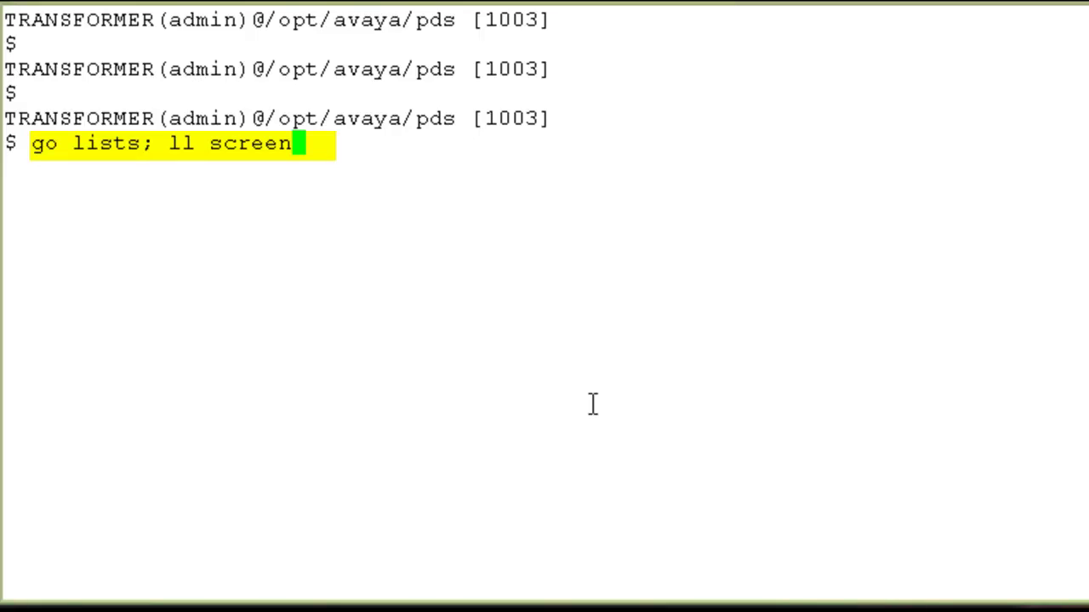
{"action": "type", "text": "*"}
{"action": "key", "text": "Return"}
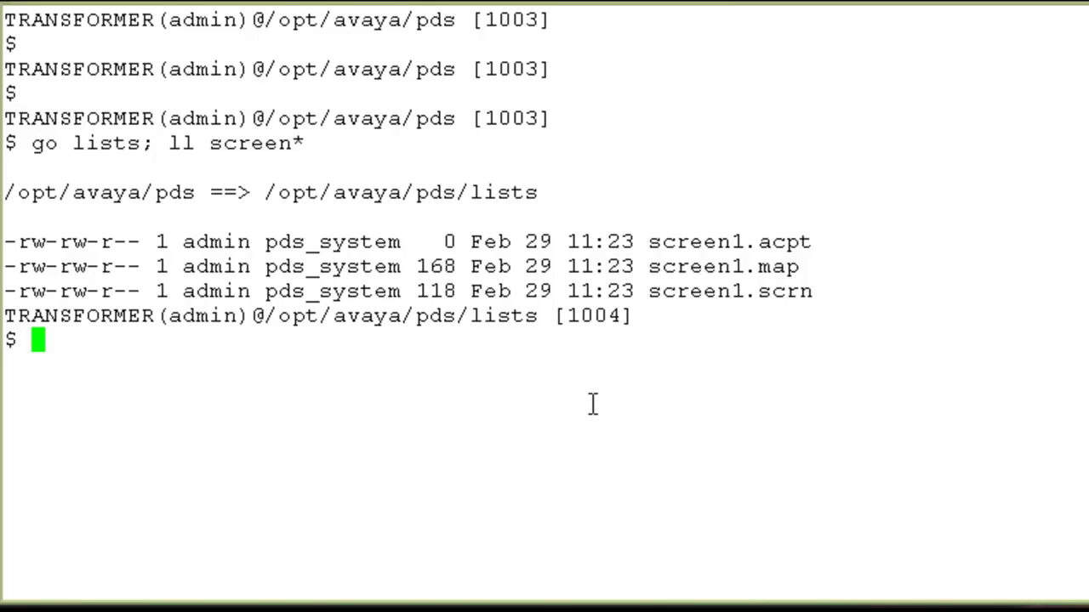
- Start the screen builder with build_scrn and open the existing screen screen1 for editing
{"action": "type", "text": "build_scrn"}
{"action": "key", "text": "Return"}
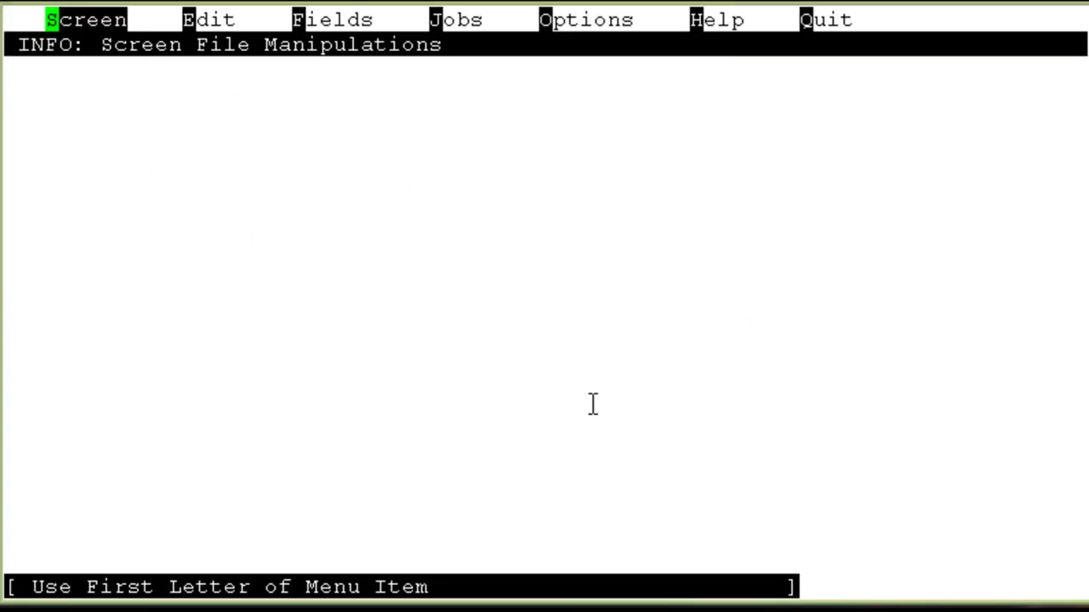
{"action": "key", "text": "Return"}
{"action": "key", "text": "Down"}
{"action": "key", "text": "Return"}
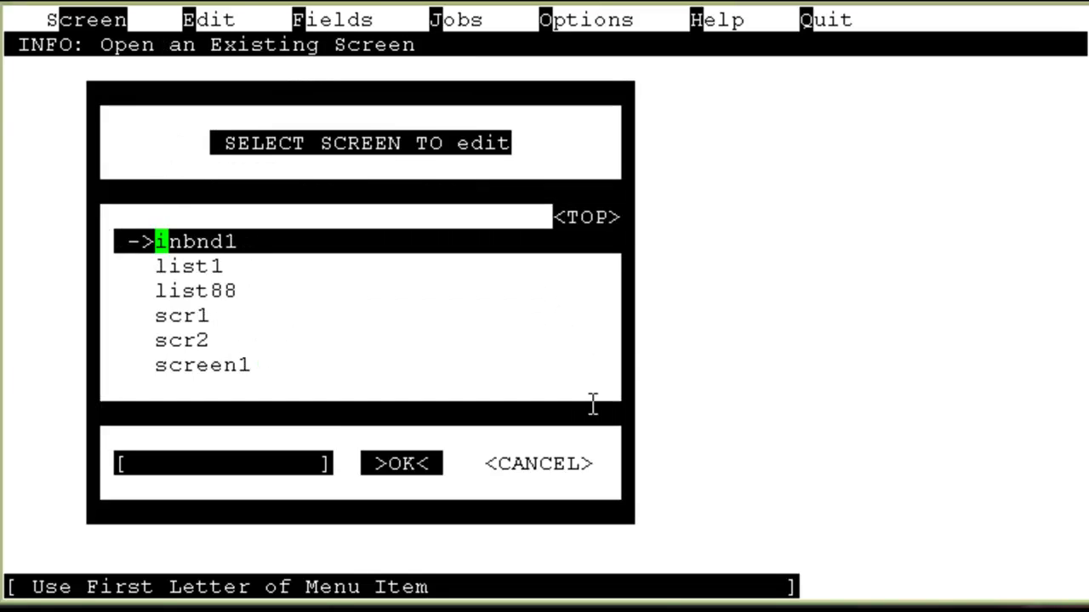
{"action": "key", "text": "Down"}
{"action": "key", "text": "Down"}
{"action": "key", "text": "Down"}
{"action": "key", "text": "Down"}
{"action": "key", "text": "Down"}
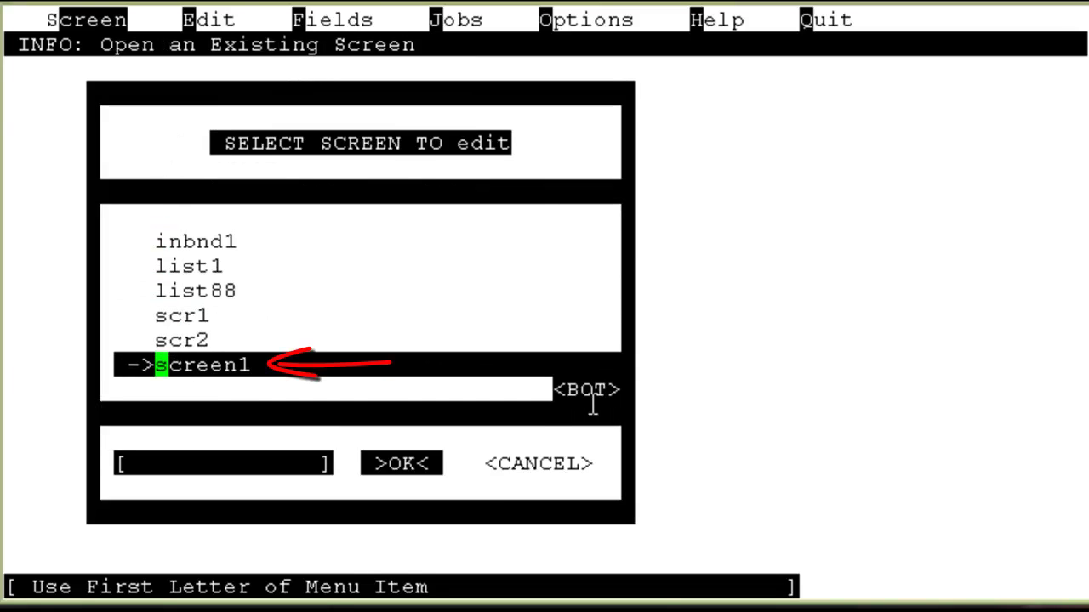
{"action": "key", "text": "Return"}
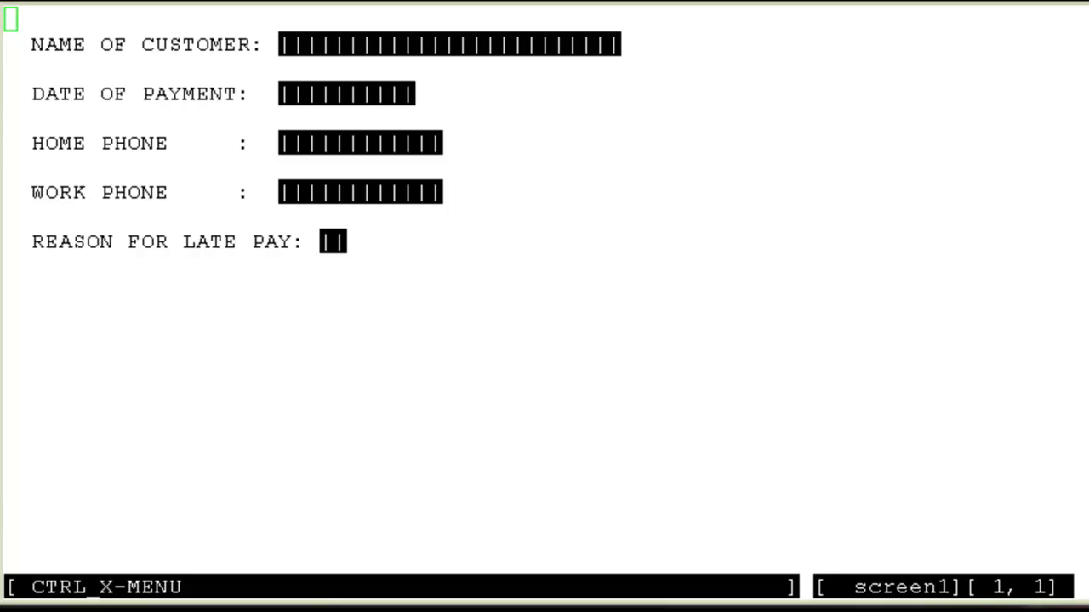
- Set the field accessibility of the NAME1 field at row 2, column 21 to Optional Entry
{"action": "key", "text": "Down"}
{"action": "key", "text": "Right"}
{"action": "key", "text": "Right"}
{"action": "key", "text": "Right"}
{"action": "key", "text": "Right"}
{"action": "key", "text": "Right"}
{"action": "key", "text": "Right"}
{"action": "key", "text": "Right"}
{"action": "key", "text": "Right"}
{"action": "key", "text": "Right"}
{"action": "key", "text": "Right"}
{"action": "key", "text": "Right"}
{"action": "key", "text": "Right"}
{"action": "key", "text": "Right"}
{"action": "key", "text": "Right"}
{"action": "key", "text": "Right"}
{"action": "key", "text": "Right"}
{"action": "key", "text": "Right"}
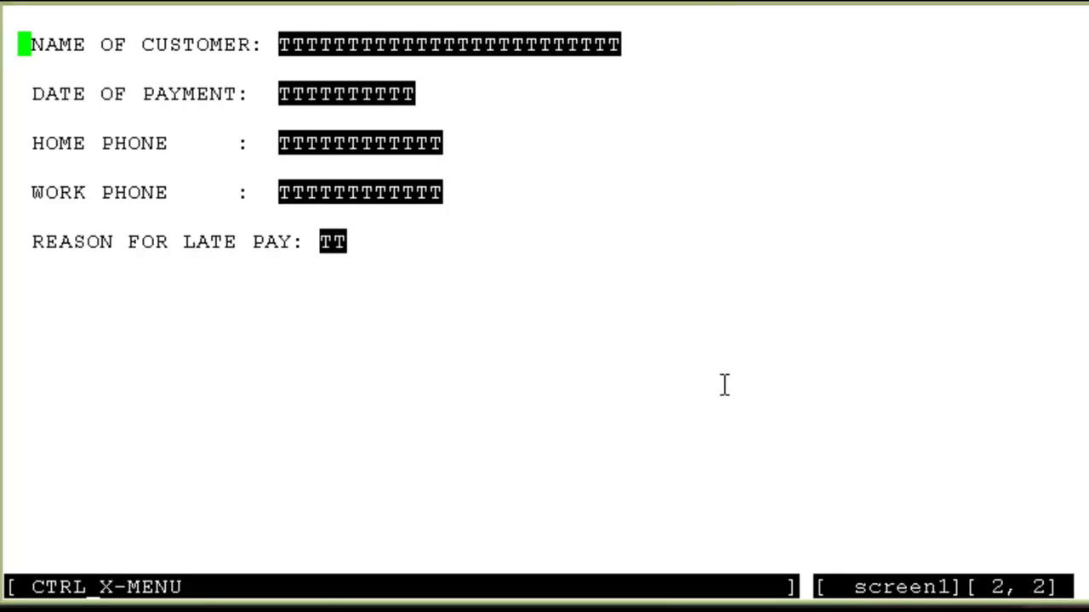
{"action": "key", "text": "Right"}
{"action": "key", "text": "Right"}
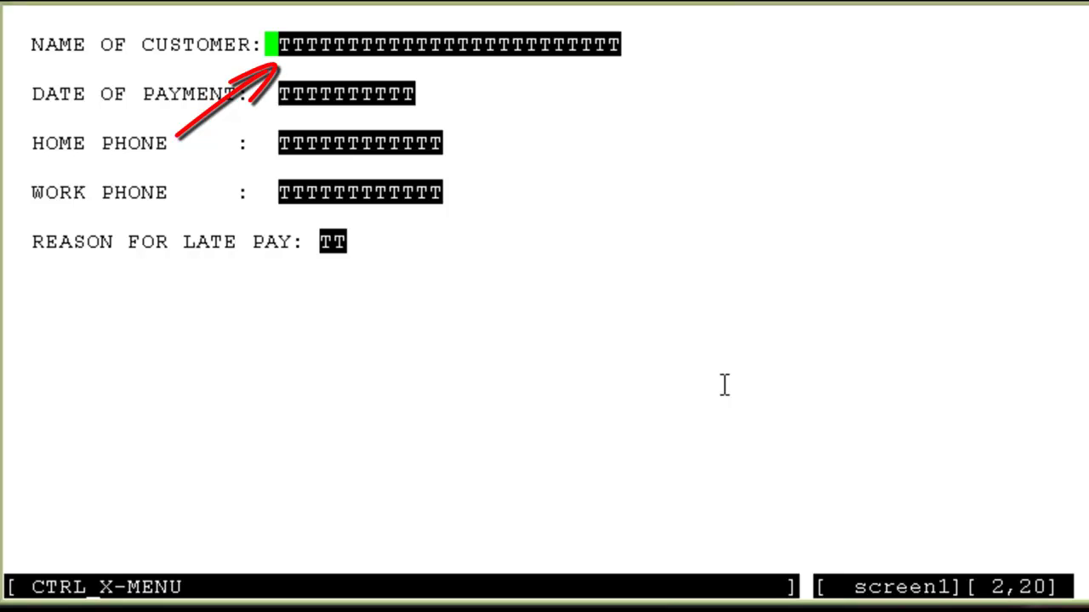
{"action": "key", "text": "Right"}
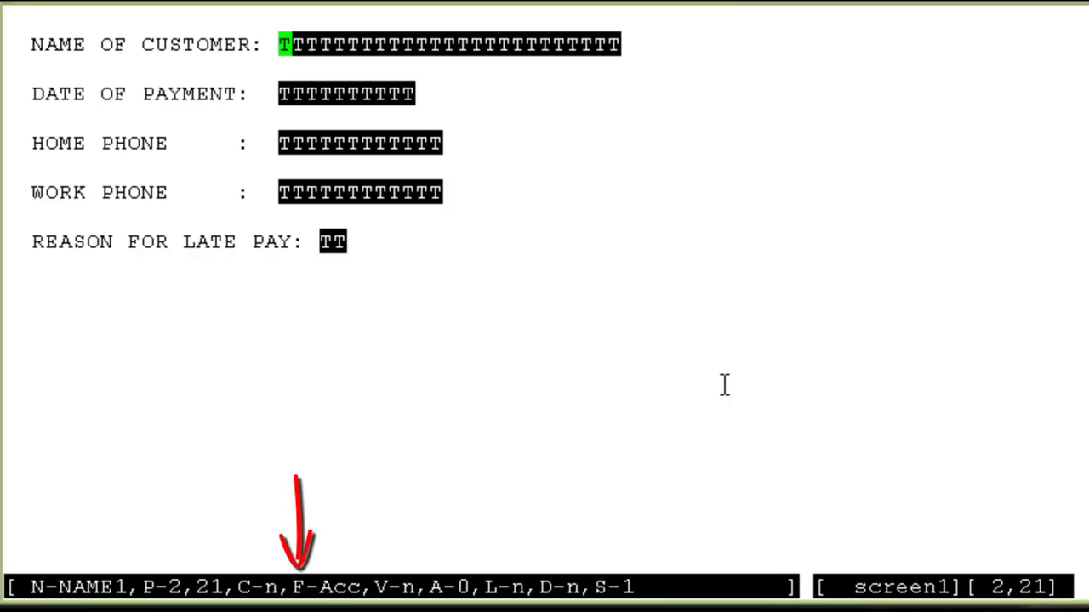
{"action": "key", "text": "f"}
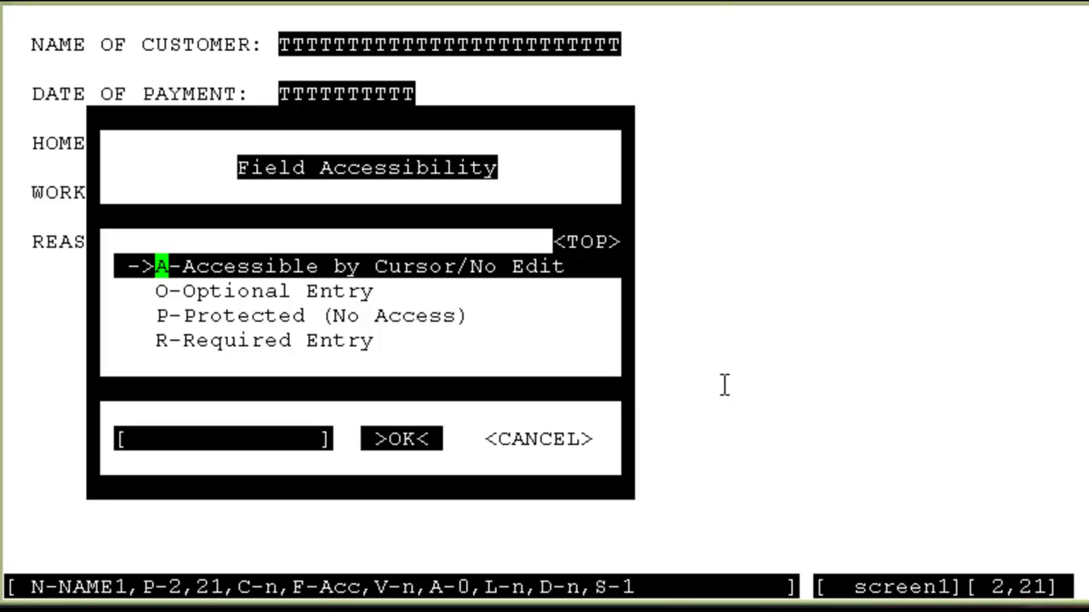
{"action": "key", "text": "Down"}
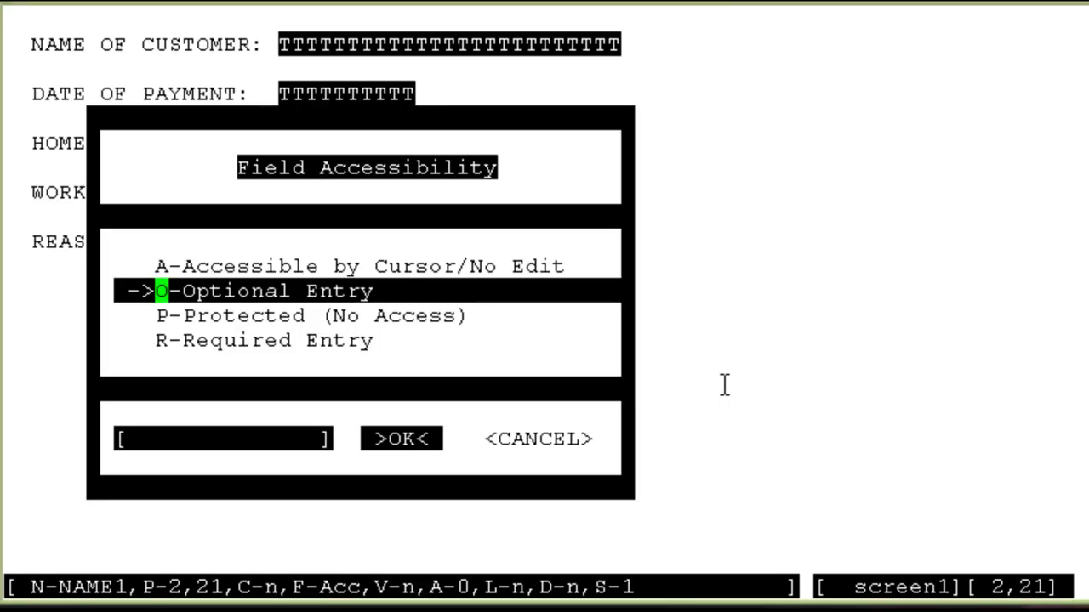
{"action": "key", "text": "Return"}
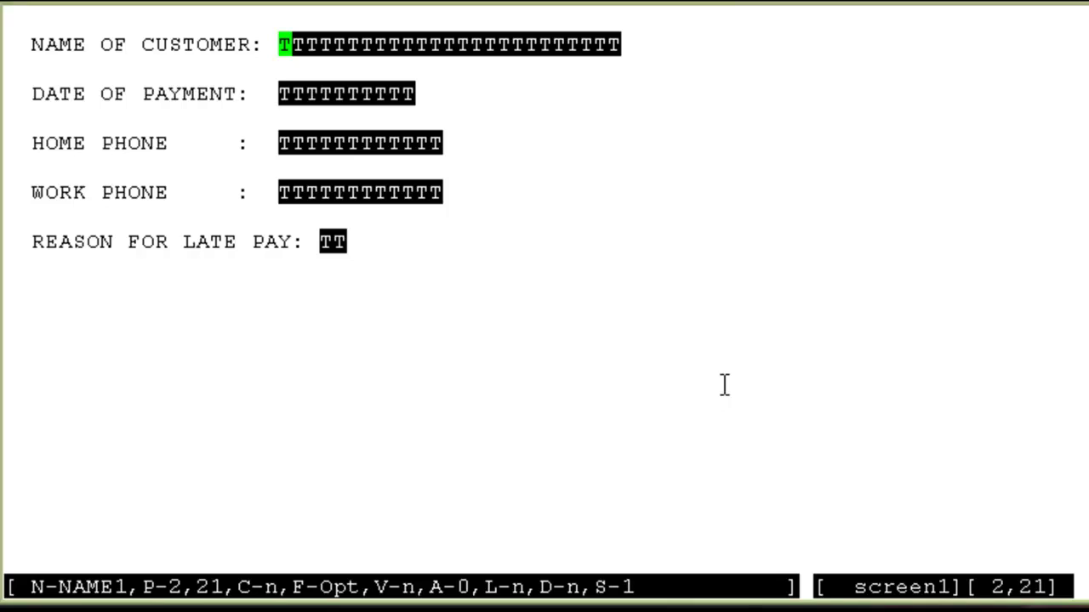
- Set the field accessibility of the PAYDATE field to Required Entry and move on to the home phone field
{"action": "key", "text": "Down"}
{"action": "key", "text": "Down"}
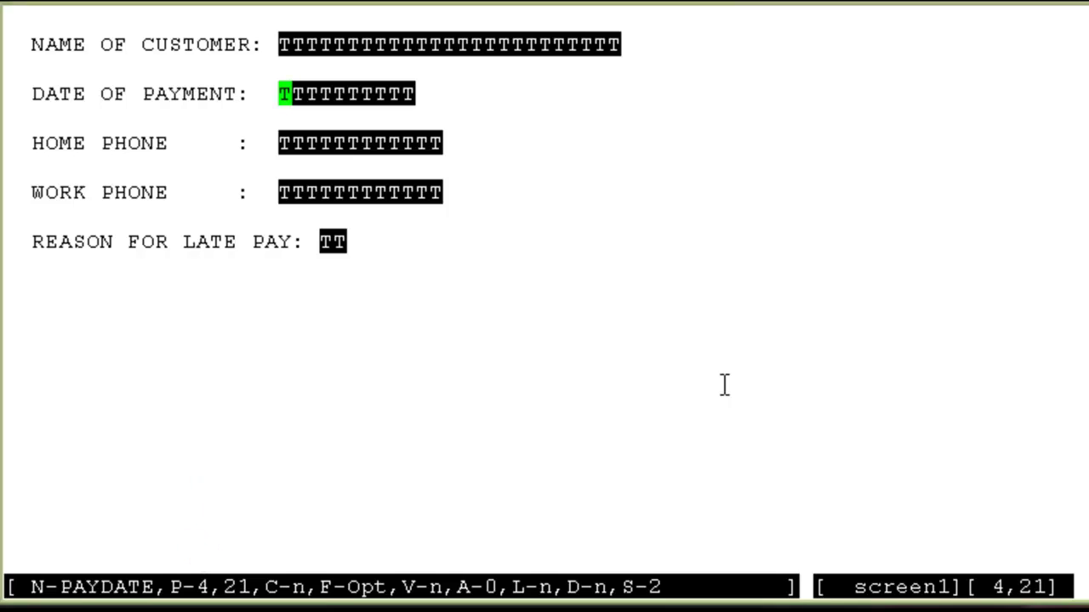
{"action": "key", "text": "f"}
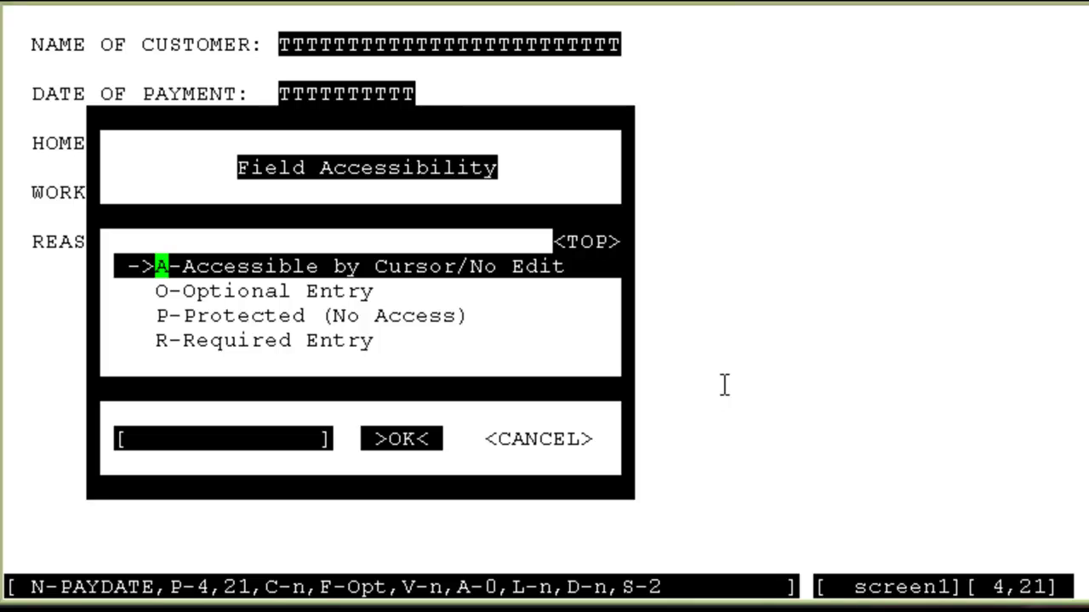
{"action": "key", "text": "Down"}
{"action": "key", "text": "Down"}
{"action": "key", "text": "Down"}
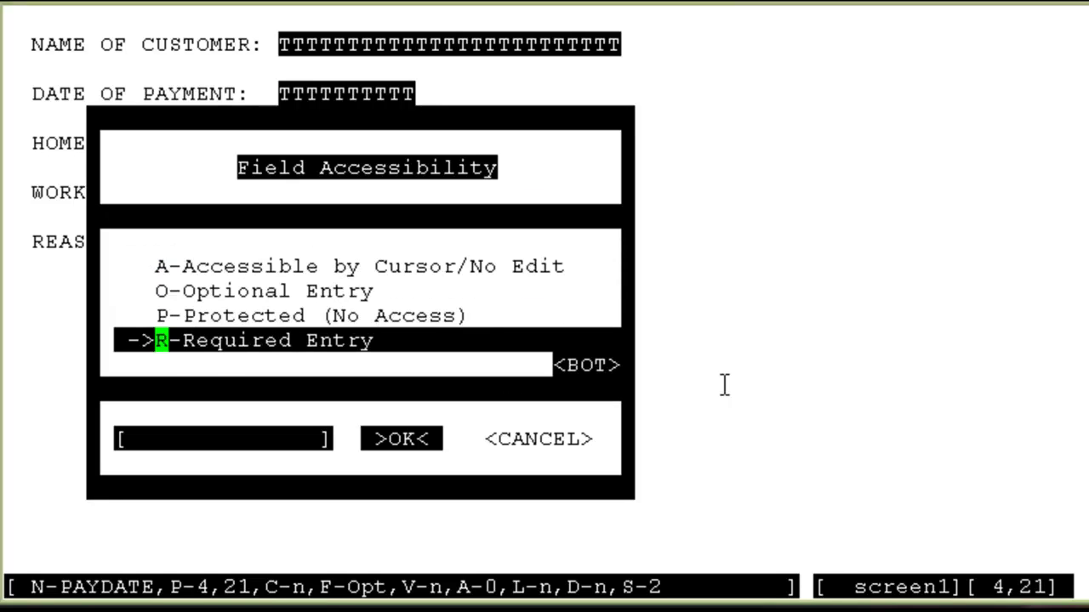
{"action": "key", "text": "Return"}
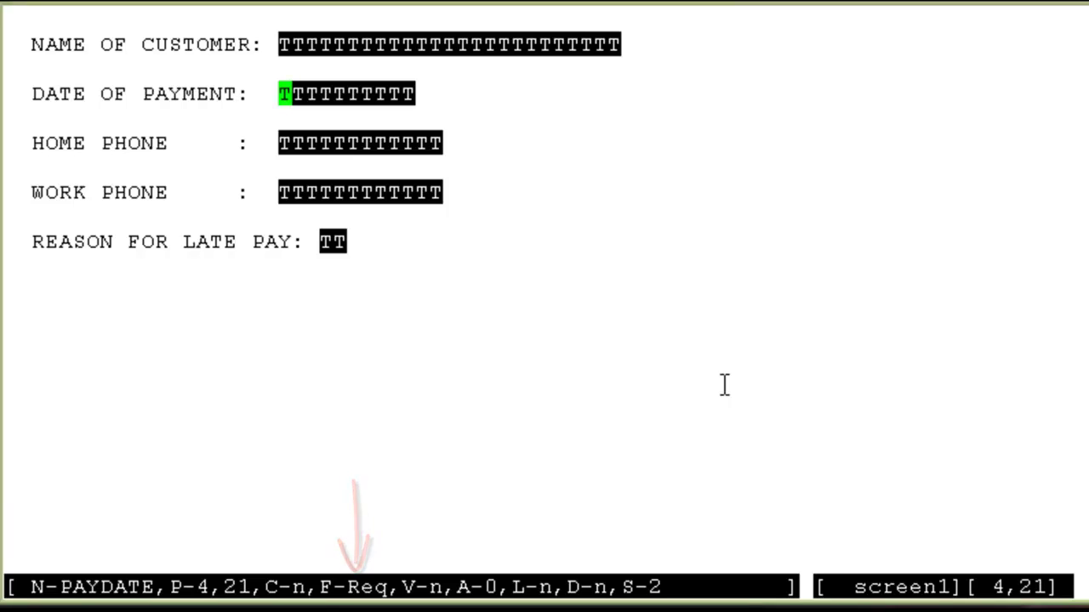
{"action": "key", "text": "Tab"}
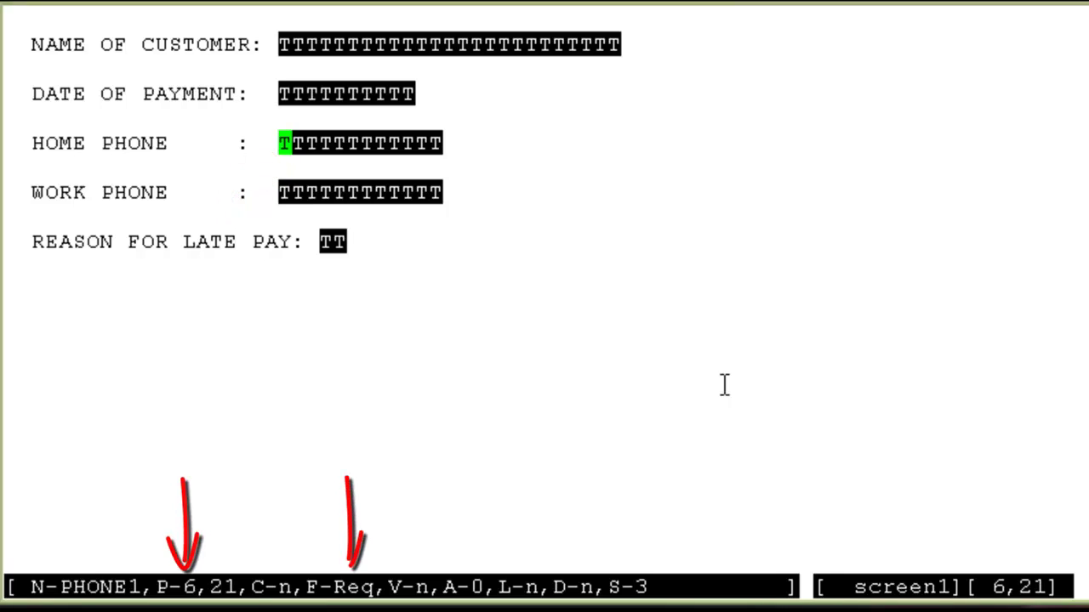
- Set the field accessibility of the PHONE1 field to Accessible by Cursor/No Edit and move on to the work phone field
{"action": "key", "text": "f"}
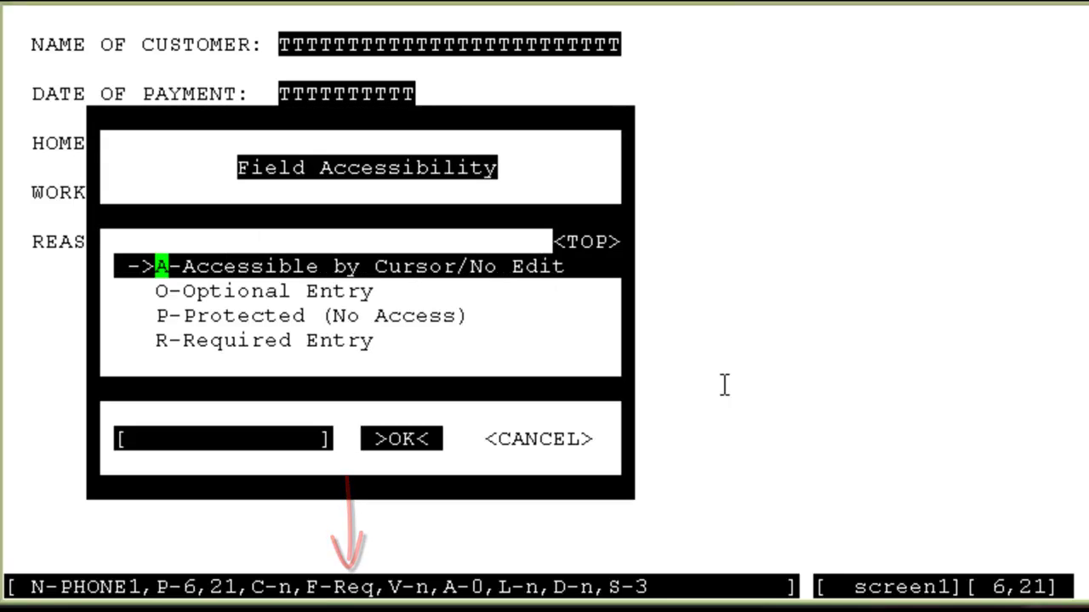
{"action": "key", "text": "Return"}
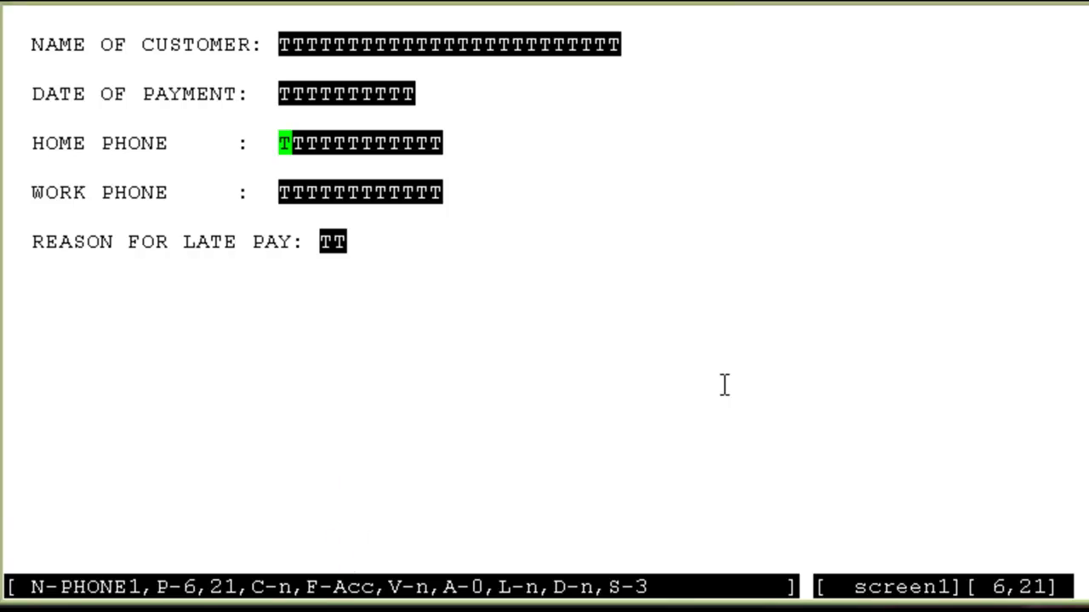
{"action": "key", "text": "Down"}
{"action": "key", "text": "Down"}
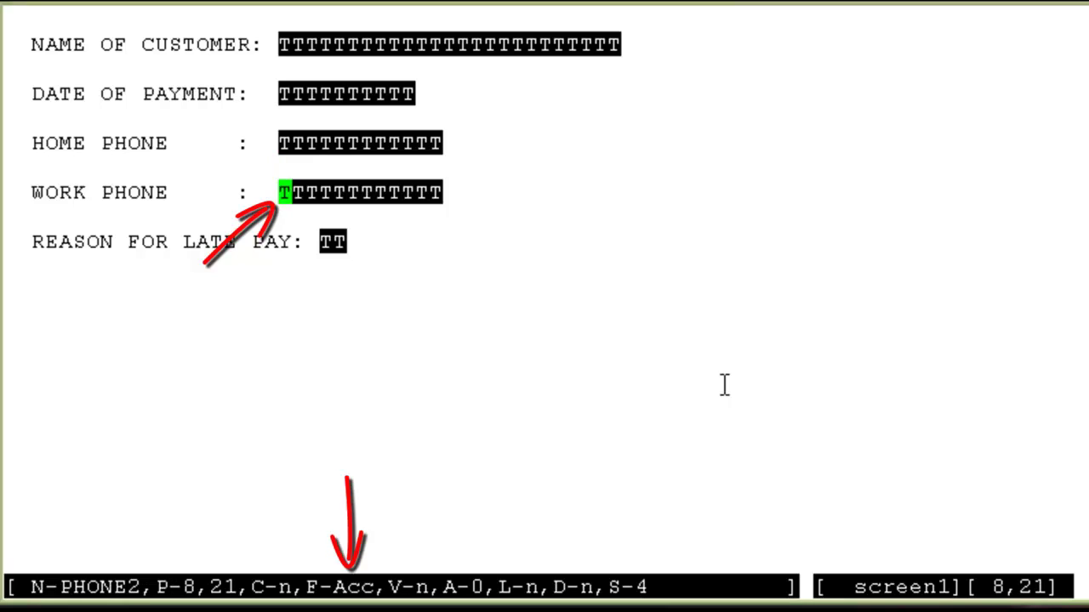
- Give the REASONCODE field a new acceptable entry list containing OM,ER,TY,WE, and return to the work phone field
{"action": "key", "text": "Down"}
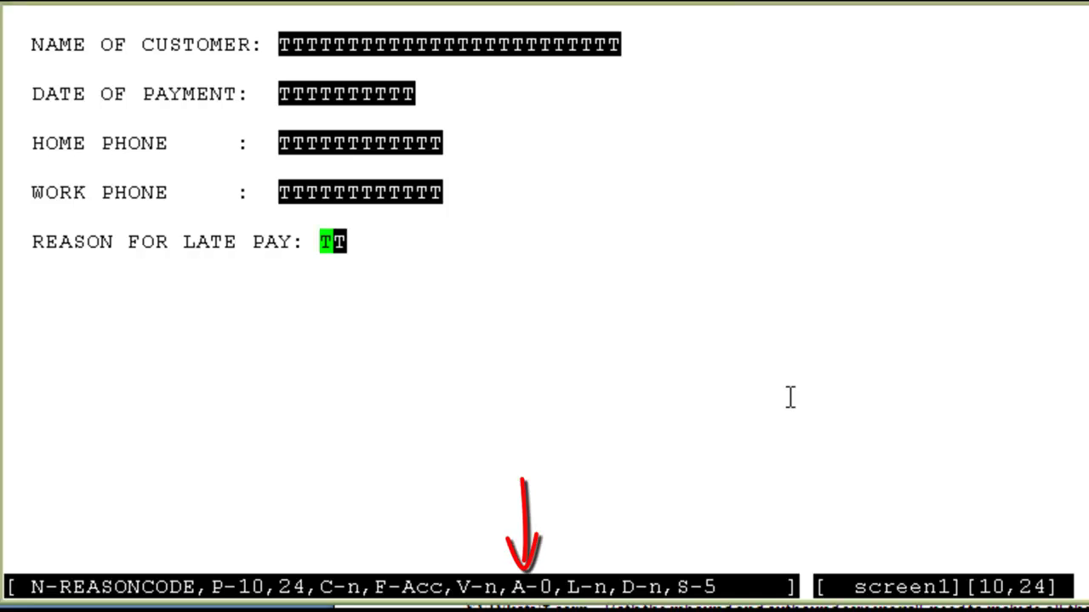
{"action": "key", "text": "a"}
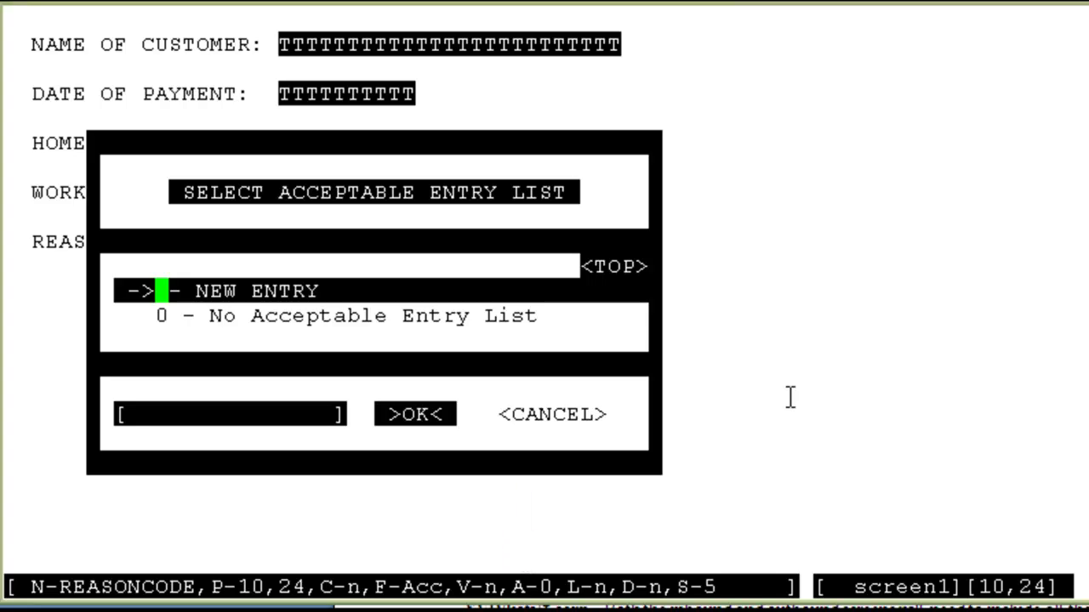
{"action": "key", "text": "Return"}
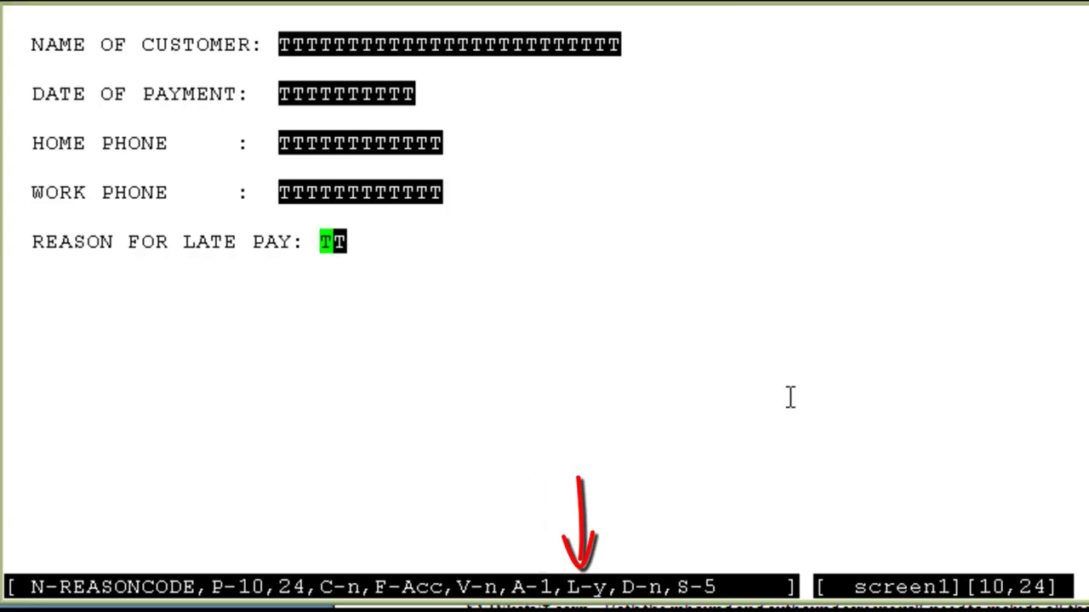
{"action": "key", "text": "l"}
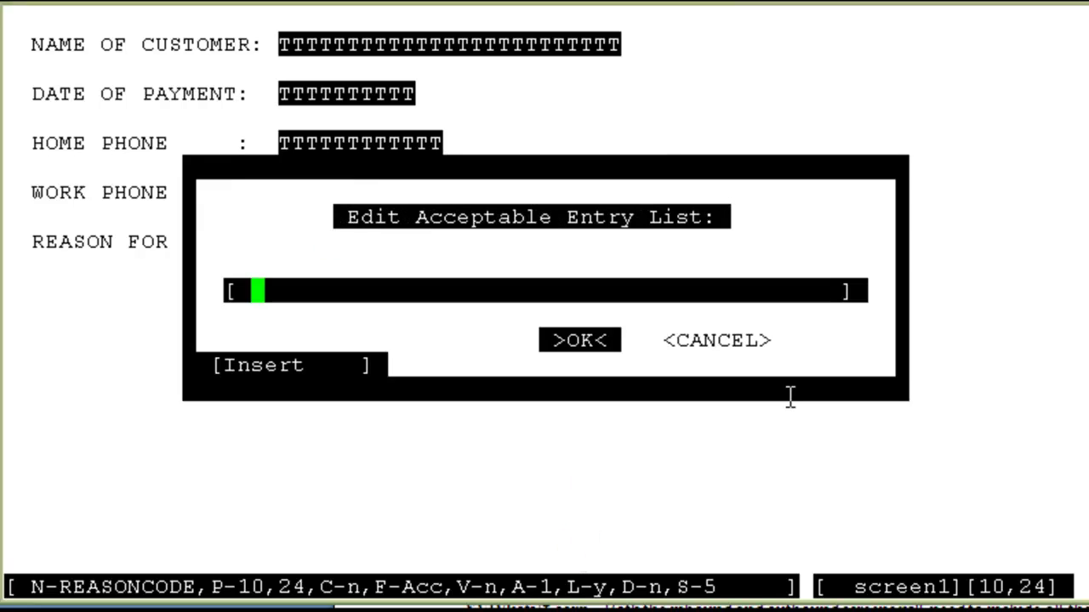
{"action": "type", "text": "OM,"}
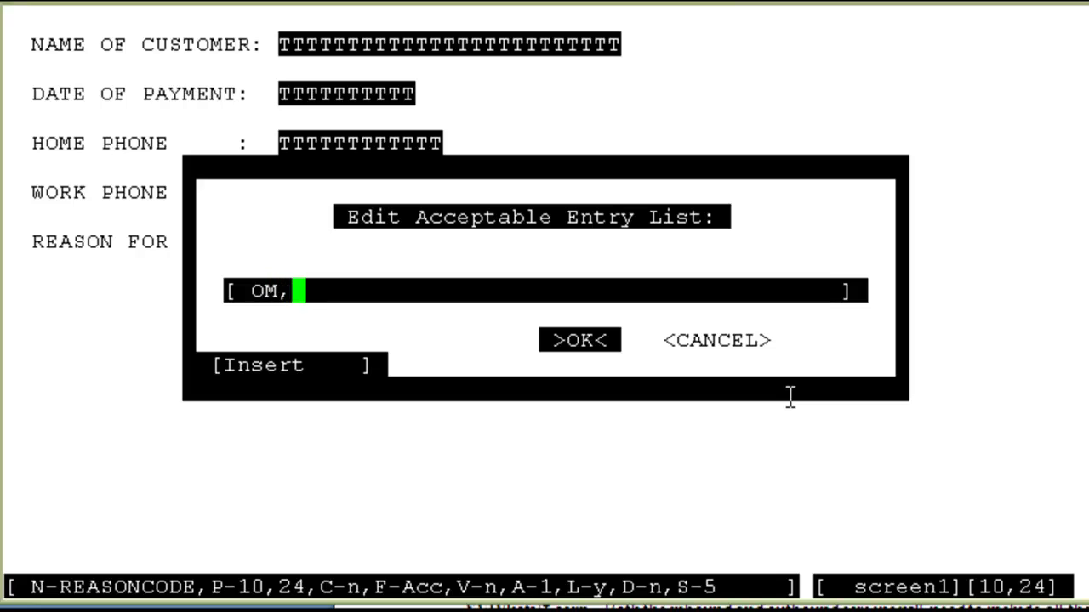
{"action": "type", "text": "ER,TY,WE"}
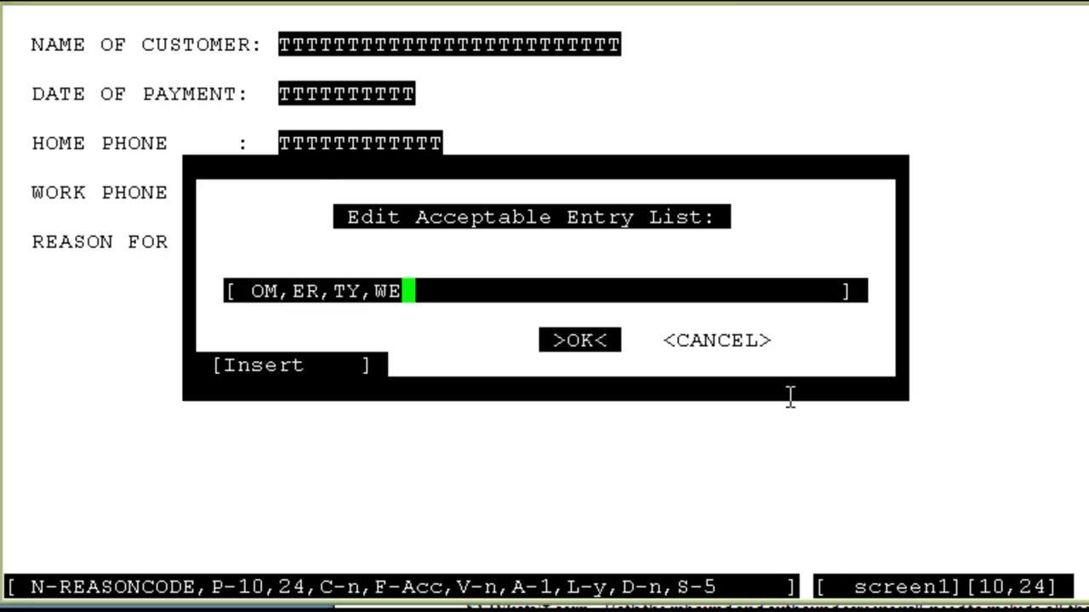
{"action": "key", "text": "Return"}
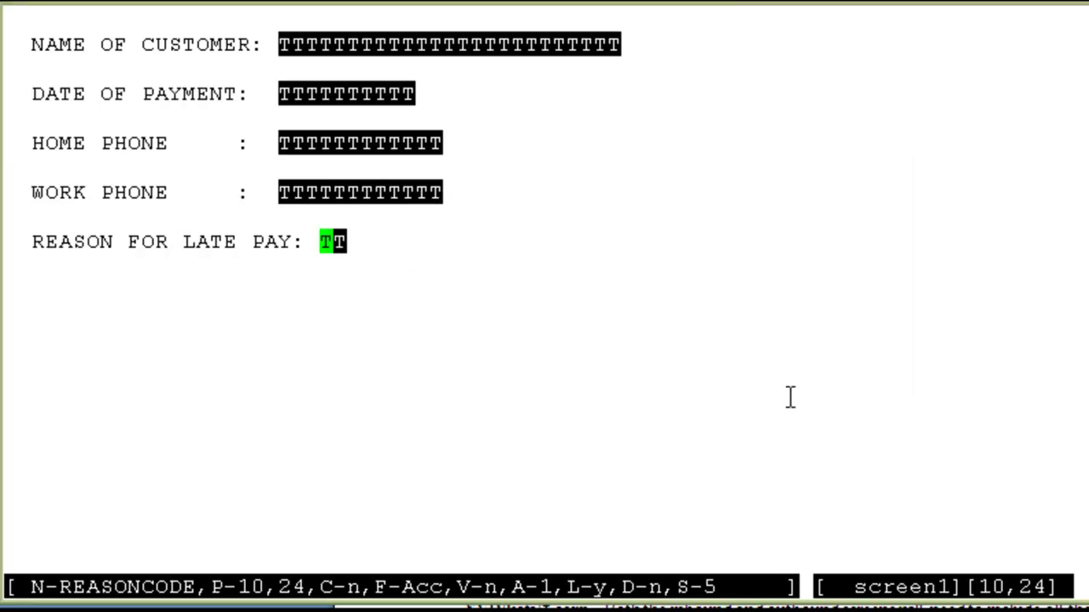
{"action": "key", "text": "Up"}
{"action": "key", "text": "Up"}
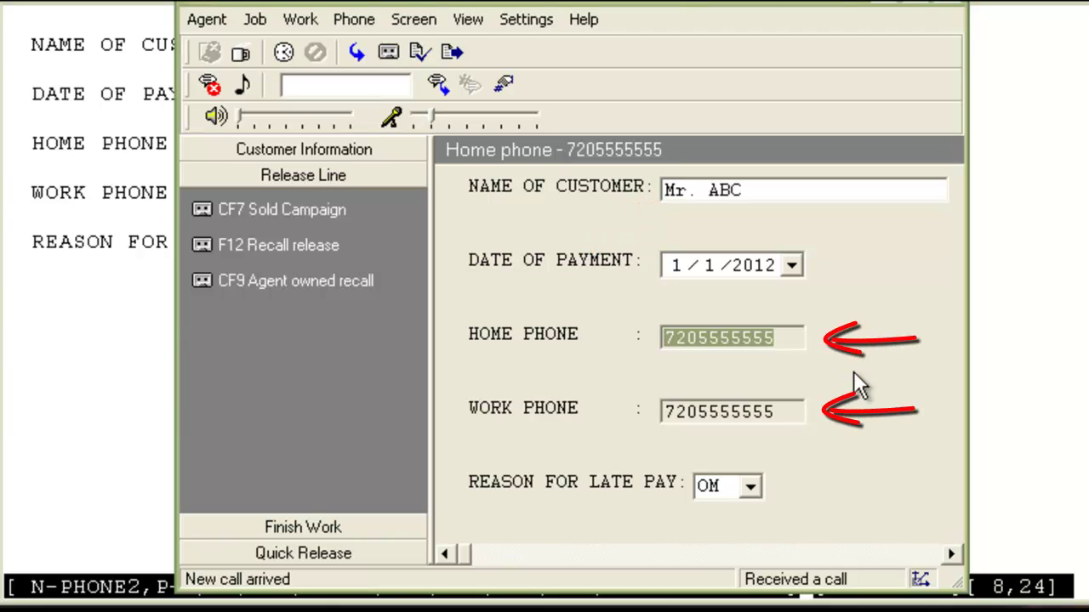
- In the agent application's call screen, replace the name in the NAME OF CUSTOMER field and move on to the payment date
{"action": "key", "text": "End"}
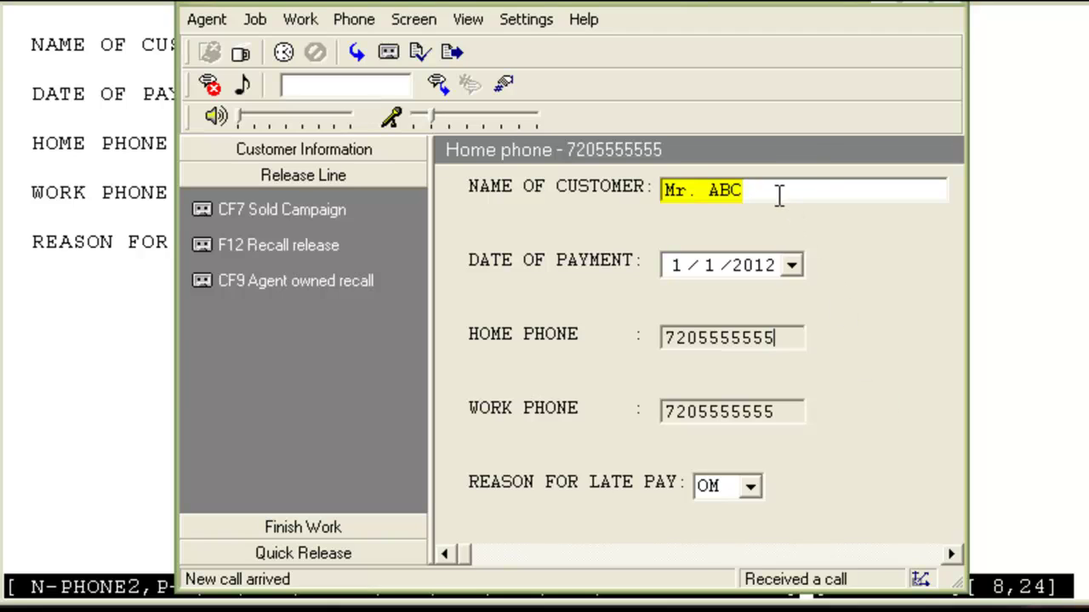
{"action": "double_click", "coordinate": [779, 195]}
{"action": "type", "text": "XYZ"}
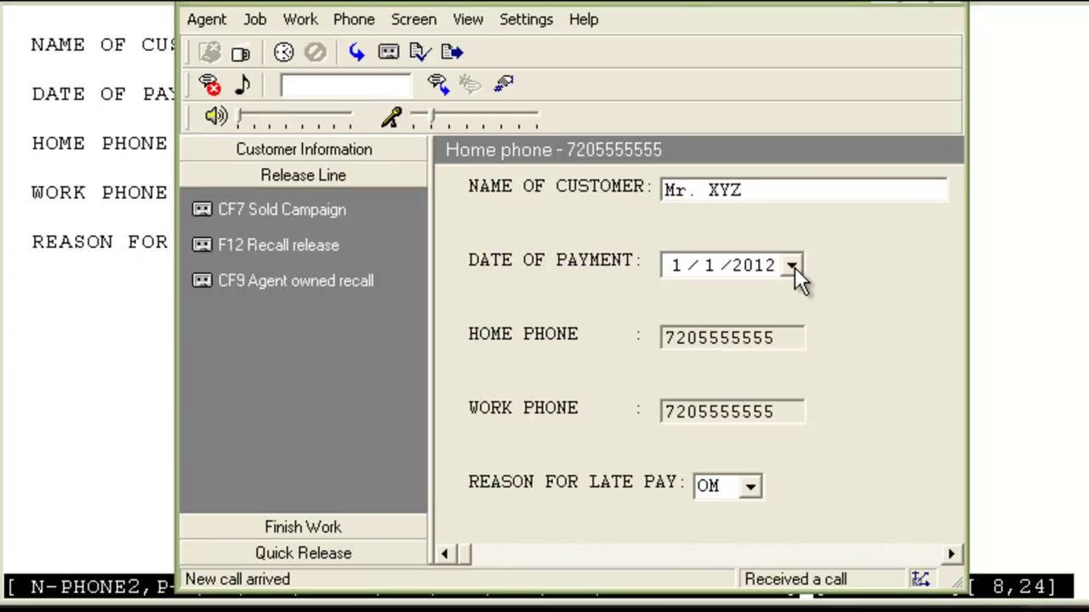
{"action": "key", "text": "Tab"}
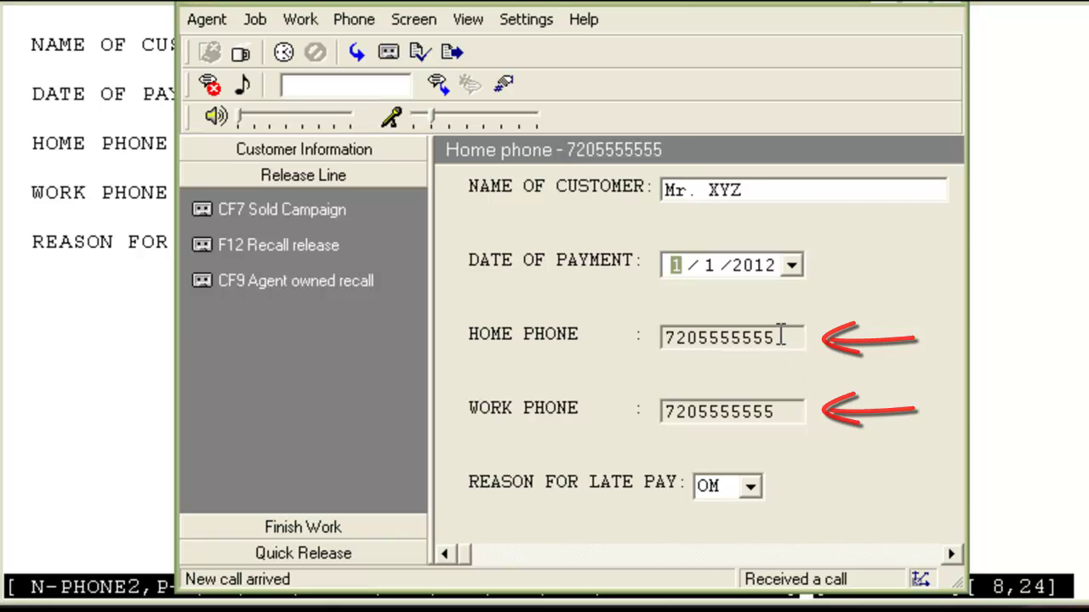
- Check that the HOME PHONE number can be selected, and open the choices for REASON FOR LATE PAY
{"action": "left_click_drag", "start_coordinate": [780, 336], "coordinate": [662, 334]}
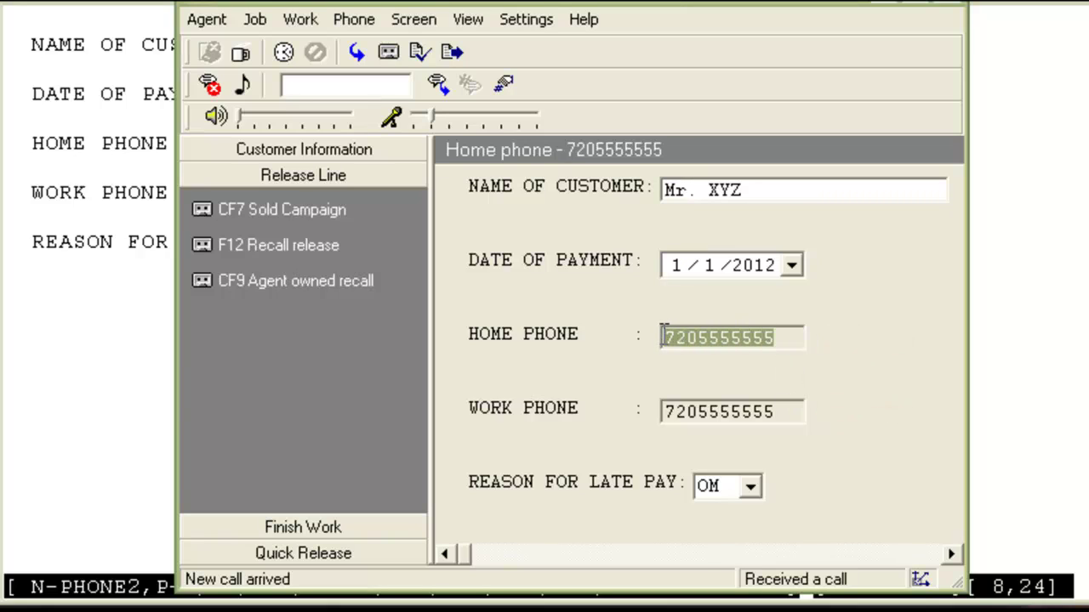
{"action": "left_click", "coordinate": [792, 332]}
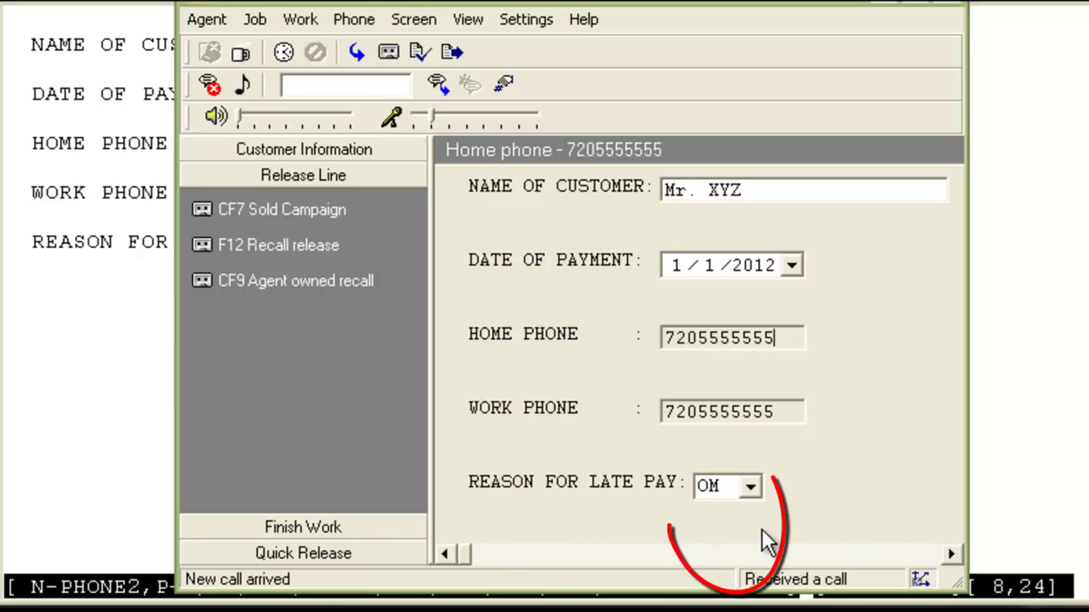
{"action": "left_click", "coordinate": [752, 487]}
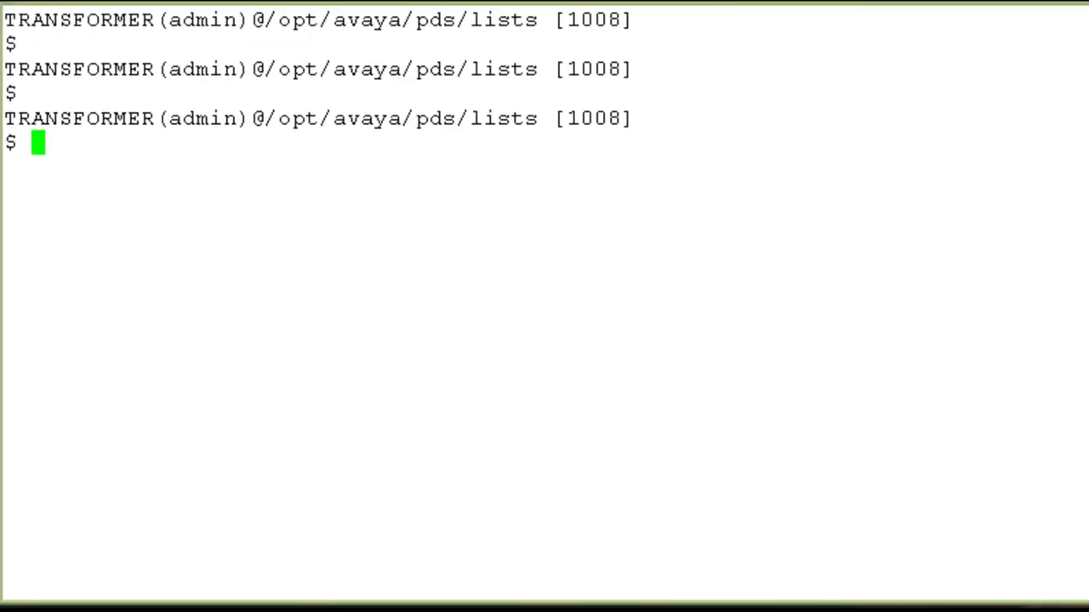
- In the terminal, list the saved screen files with "ll screen*" and display the contents of screen1.scrn with cat
{"action": "type", "text": "ll screen*"}
{"action": "key", "text": "Return"}
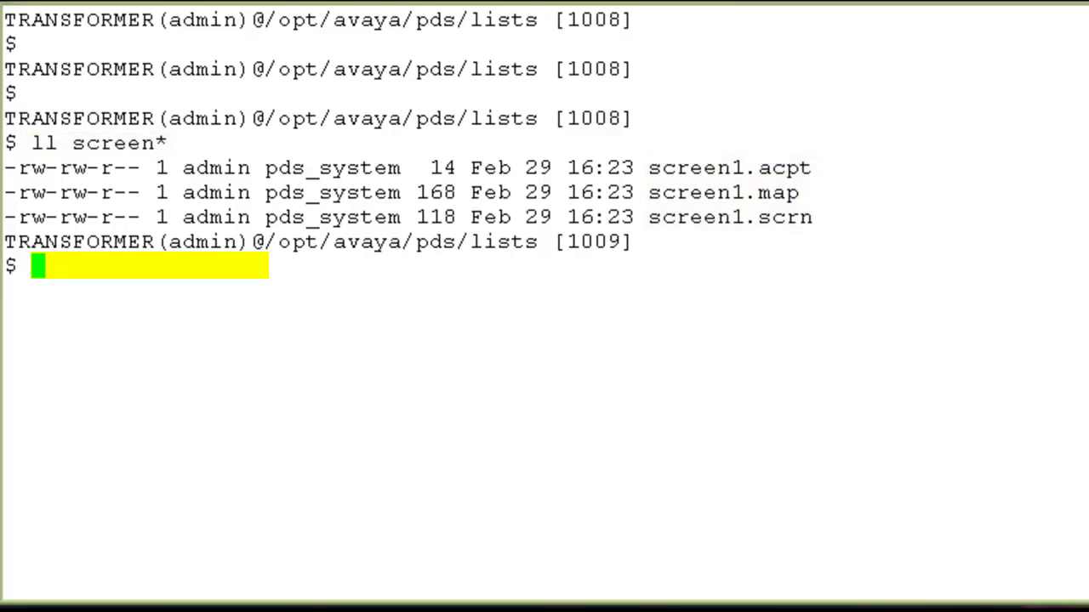
{"action": "type", "text": "cat screen1.scrn"}
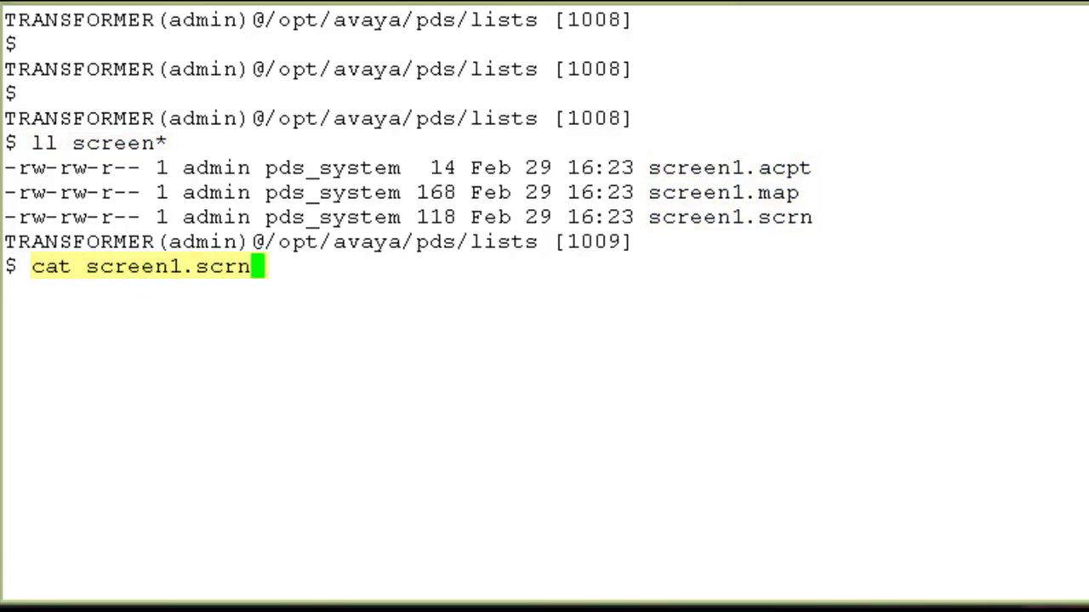
{"action": "key", "text": "Return"}
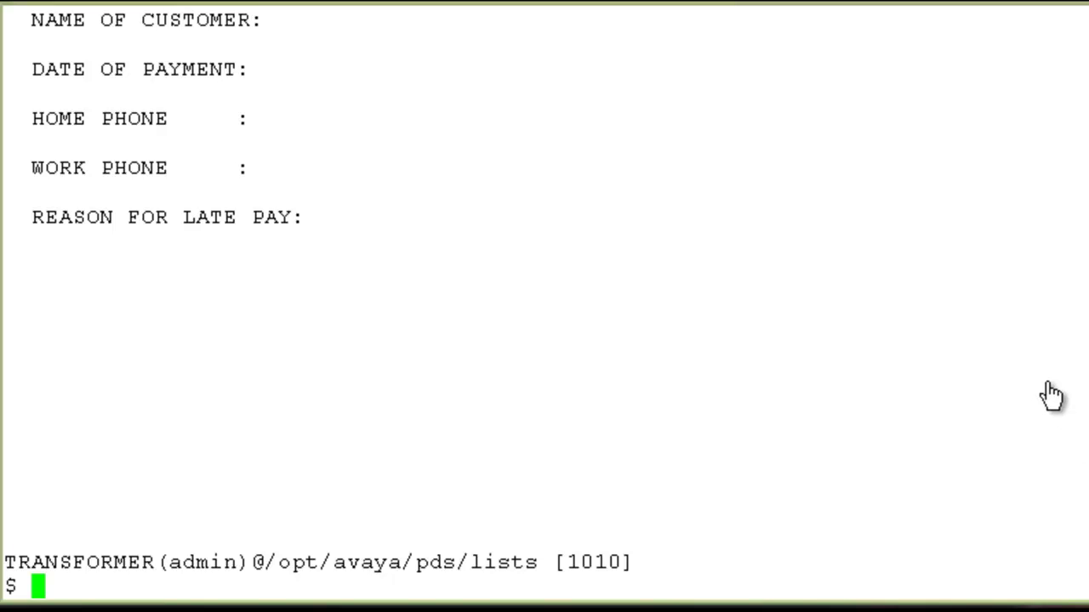
- List the screen files again and display the contents of screen1.map and screen1.acpt with cat
{"action": "type", "text": "ll screen*"}
{"action": "key", "text": "Return"}
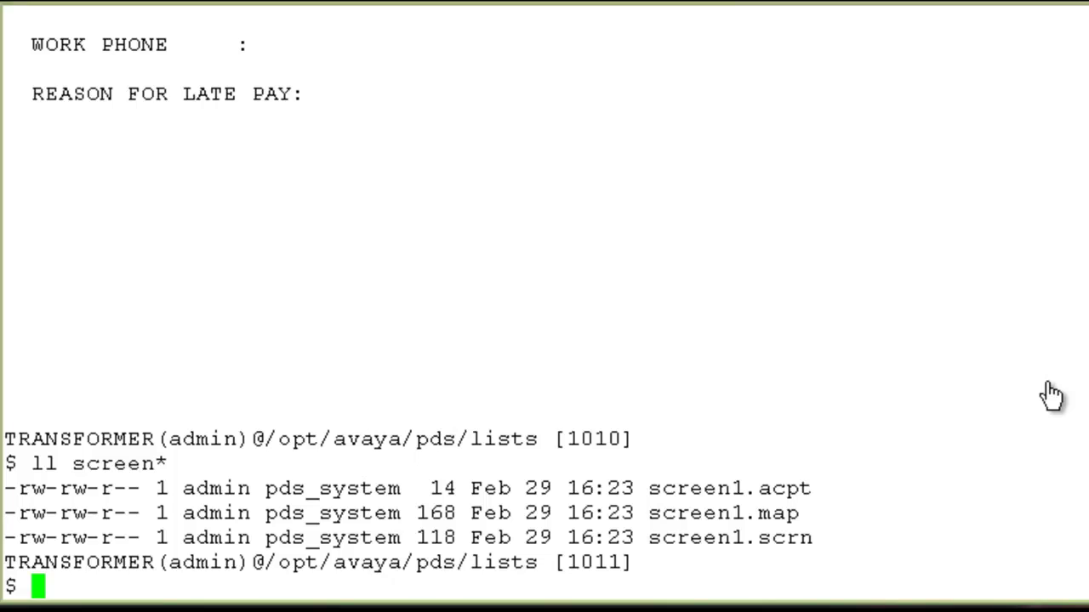
{"action": "type", "text": "cat screen"}
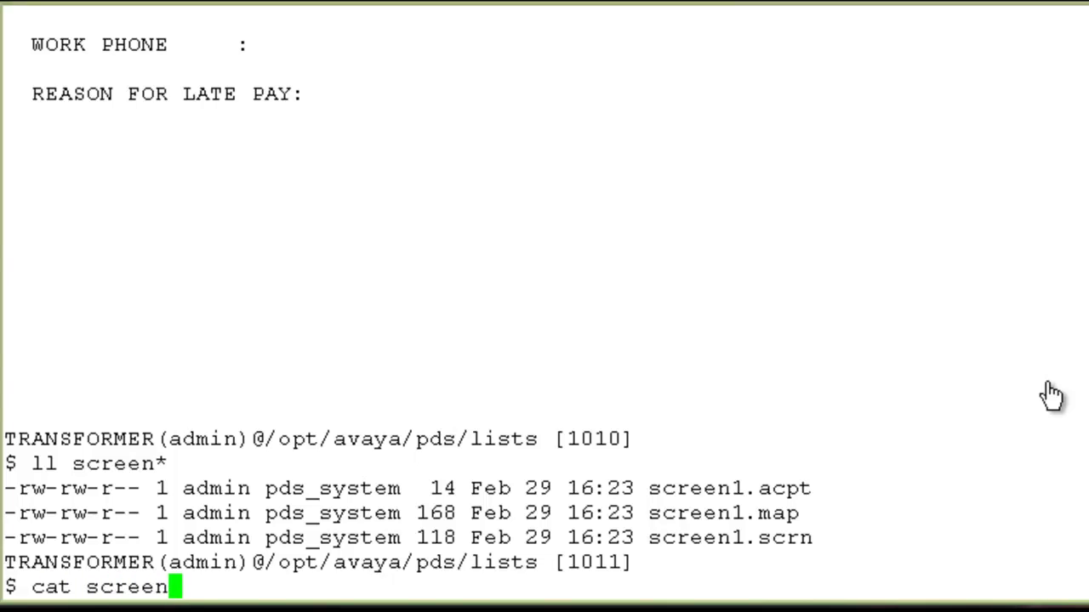
{"action": "type", "text": "1.map"}
{"action": "key", "text": "Return"}
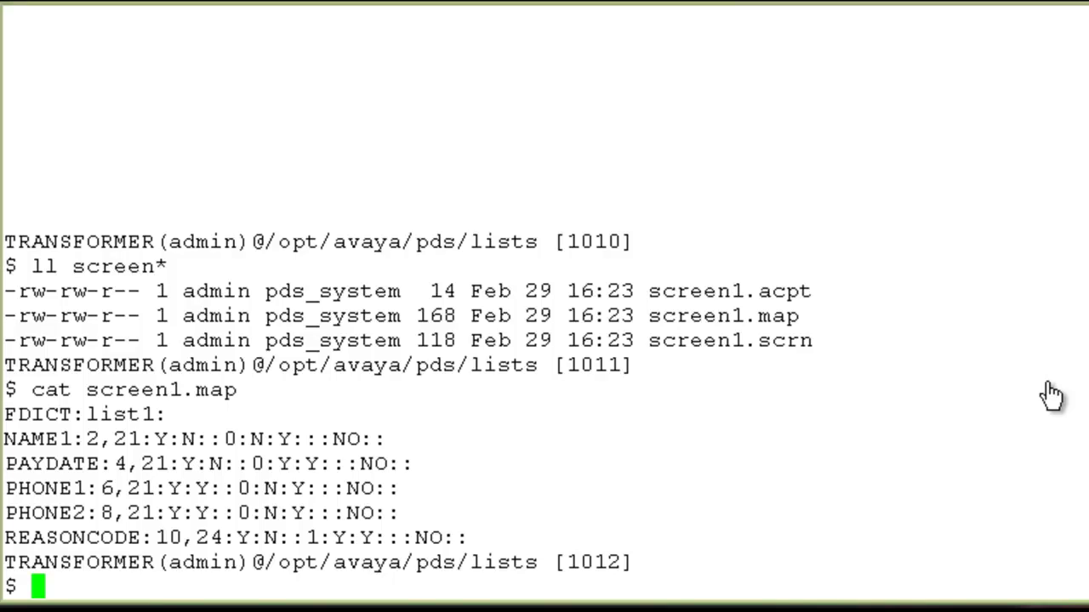
{"action": "type", "text": "cat screen1.acpt"}
{"action": "key", "text": "Return"}
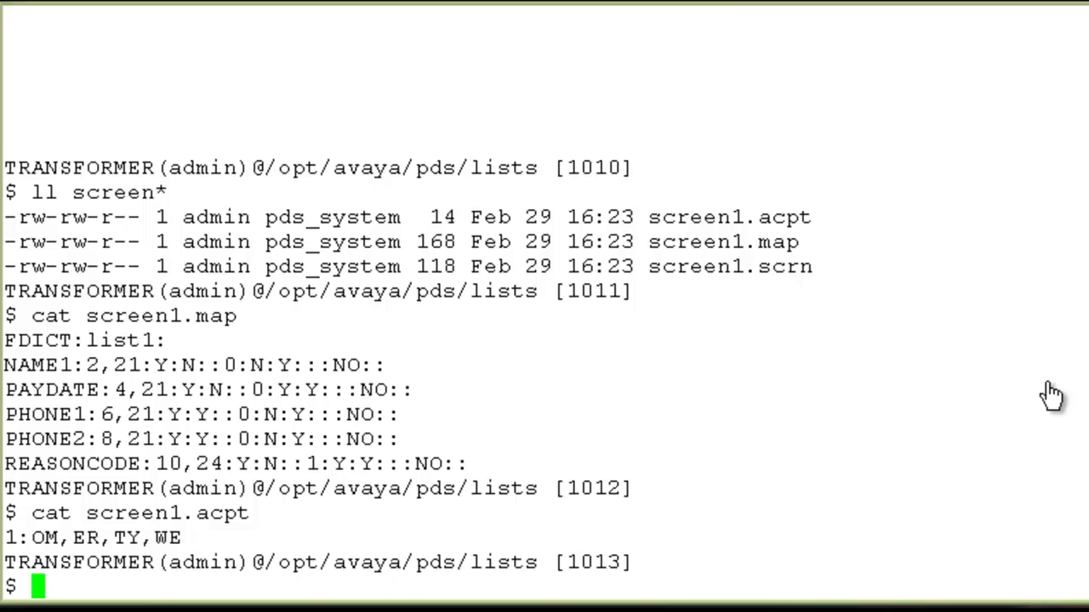